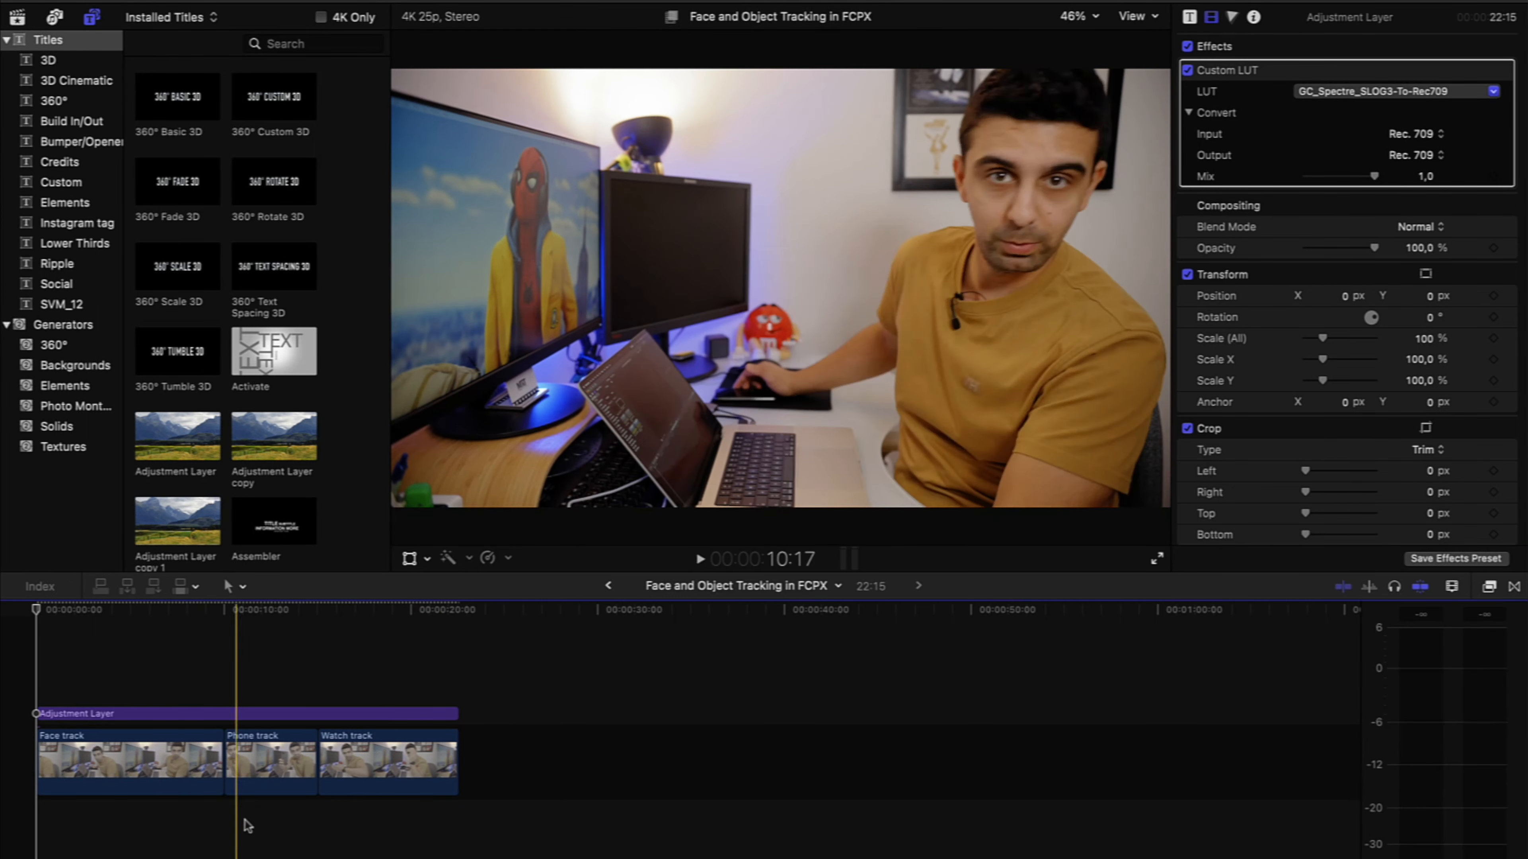
Disable the Adjustment Layer to compare the ungraded footage, and enable it again.
left_click(117, 714)
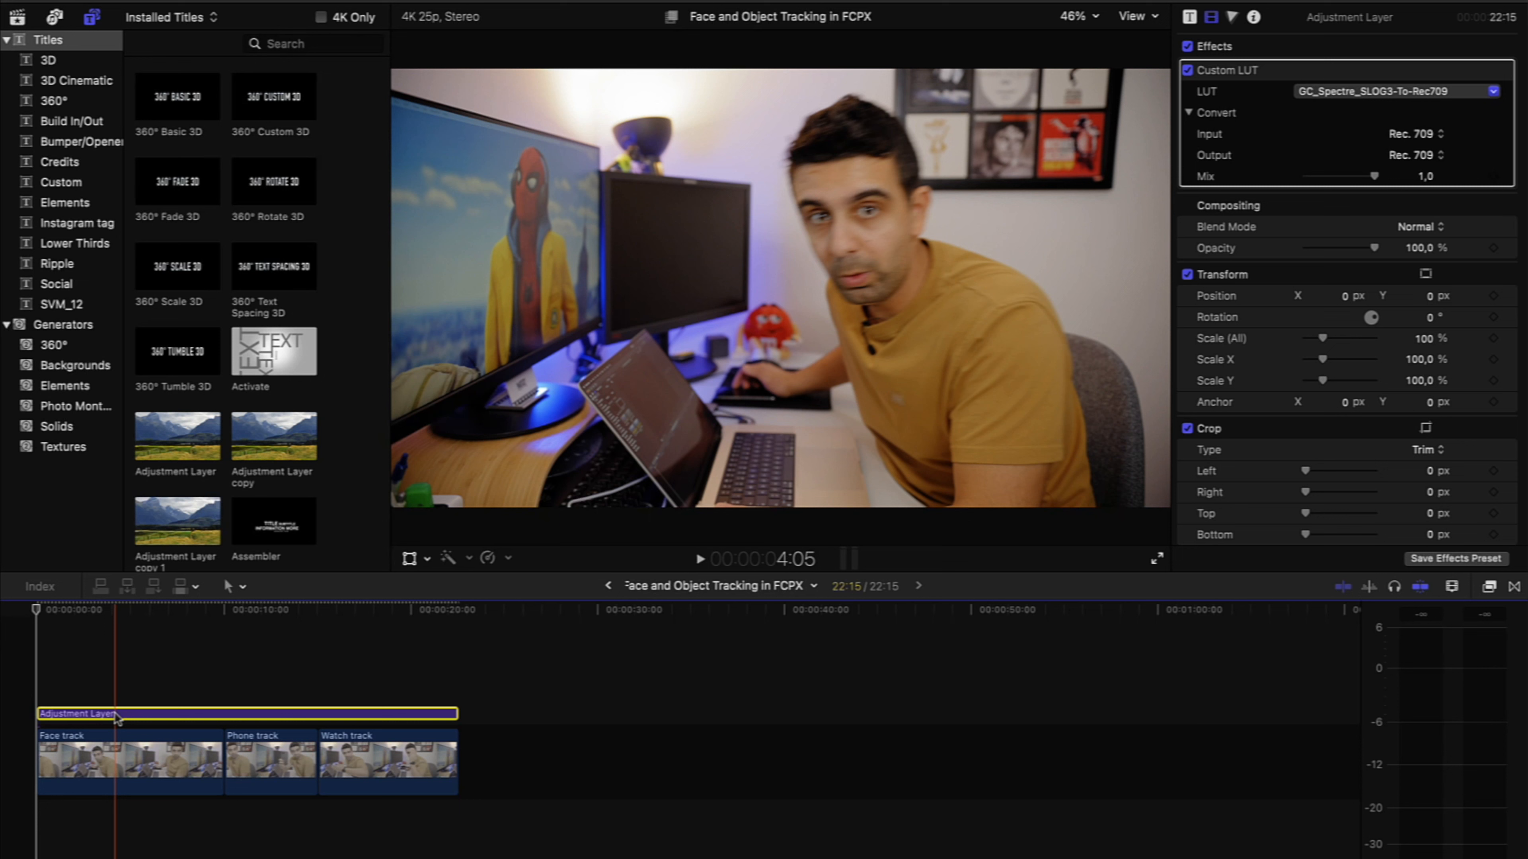
key("v")
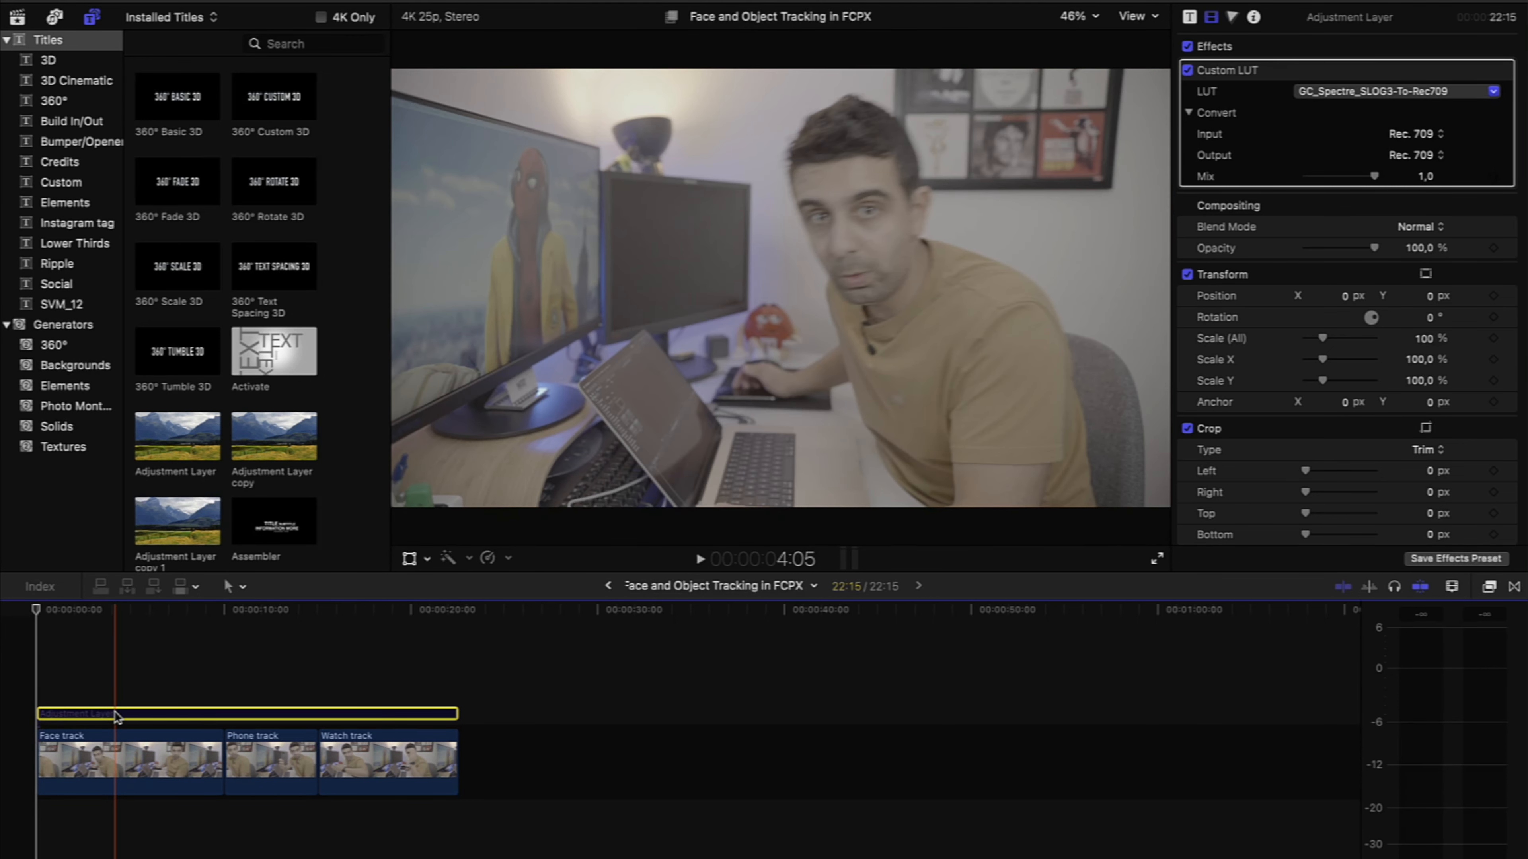
key("v")
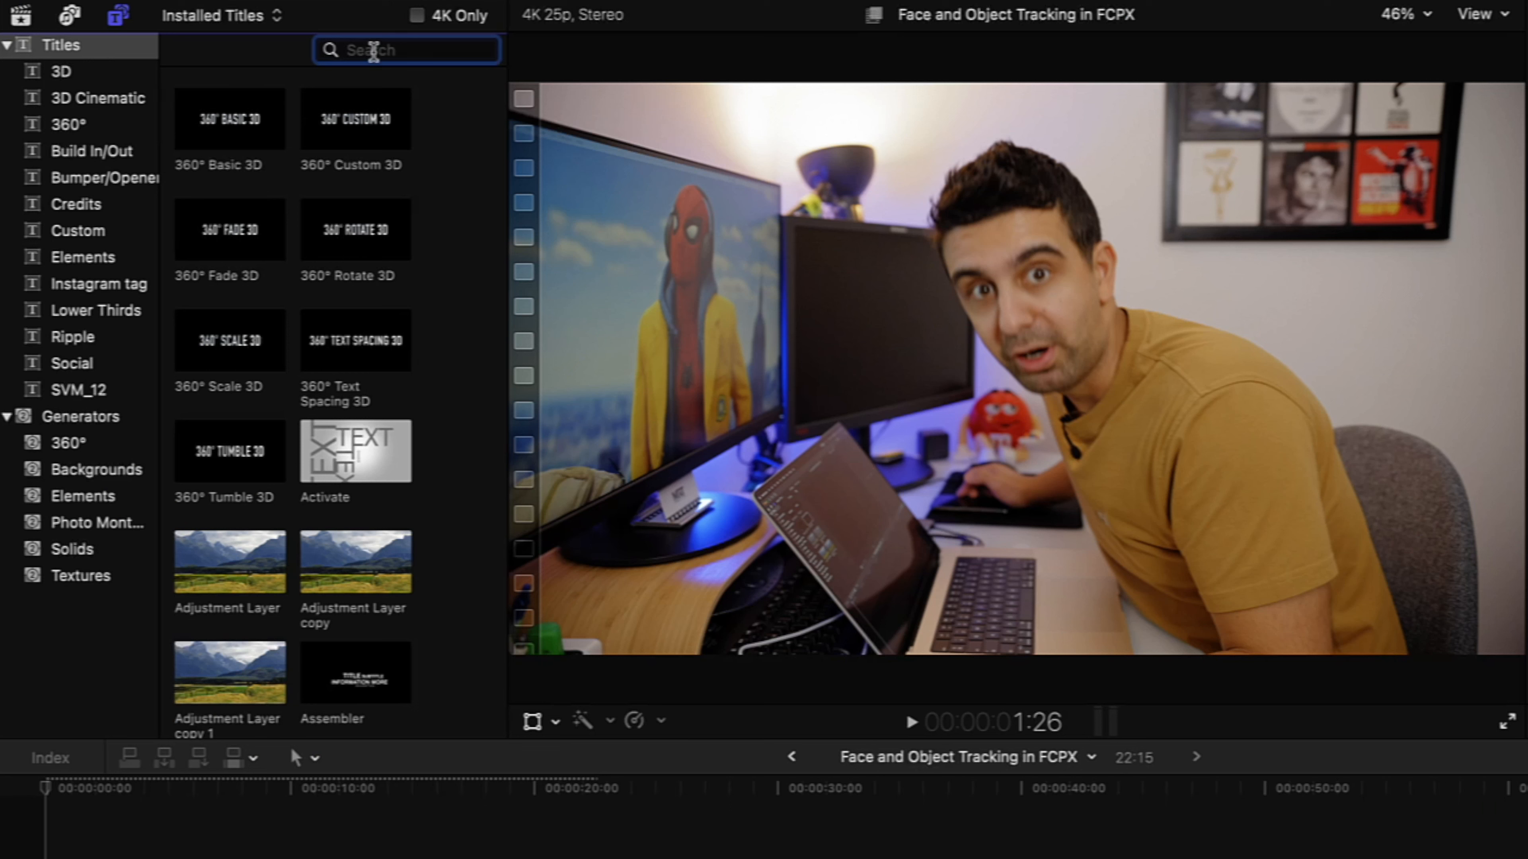
Find the Basic Title with the search term "basic", attach it to the face in the Face track clip and analyze the movement forward.
type("ic")
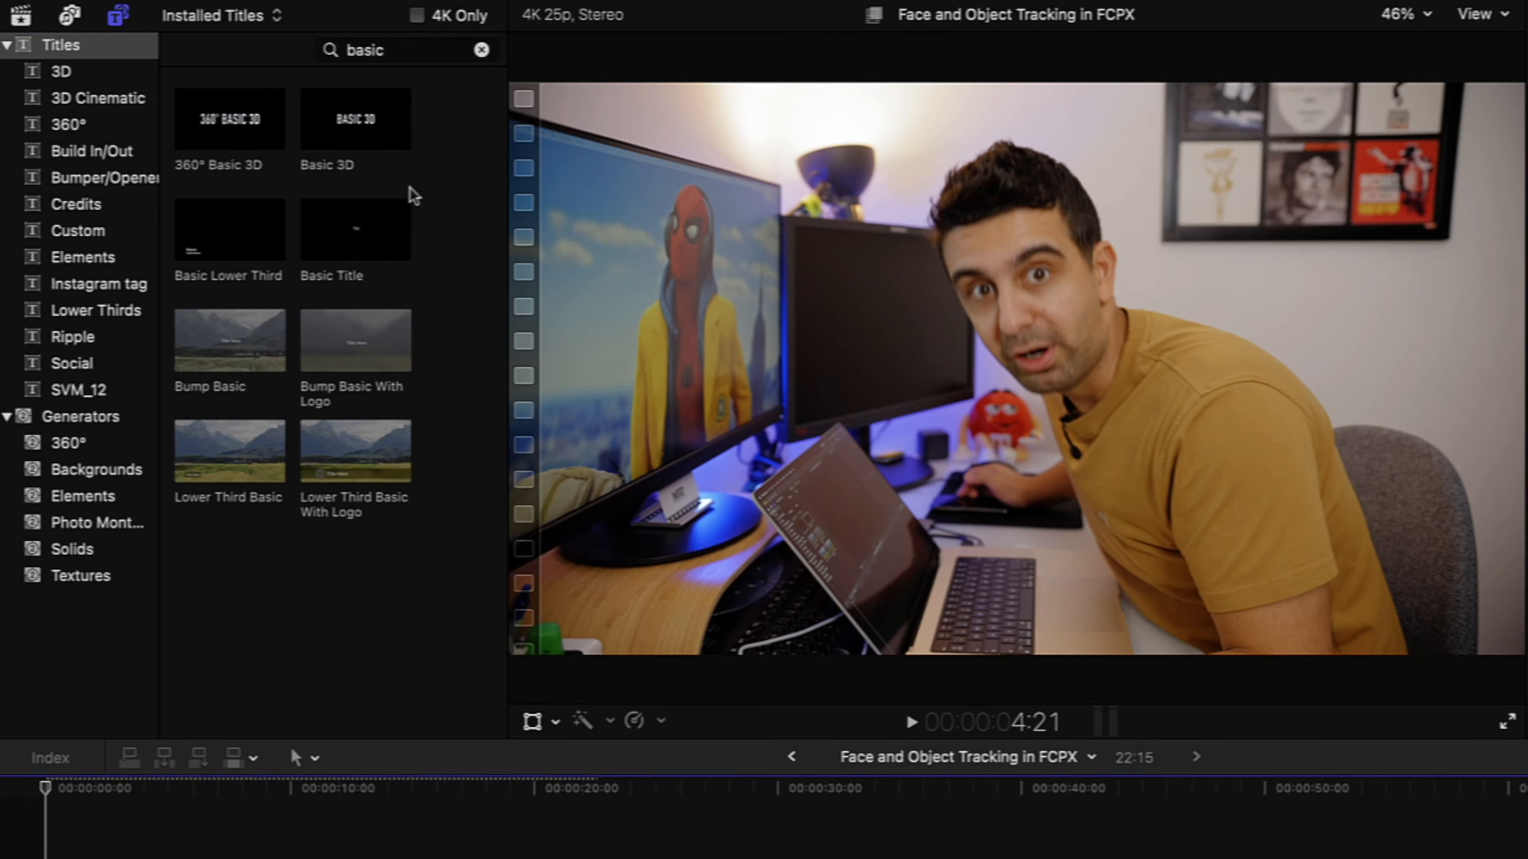
left_click_drag(335, 235, 1015, 310)
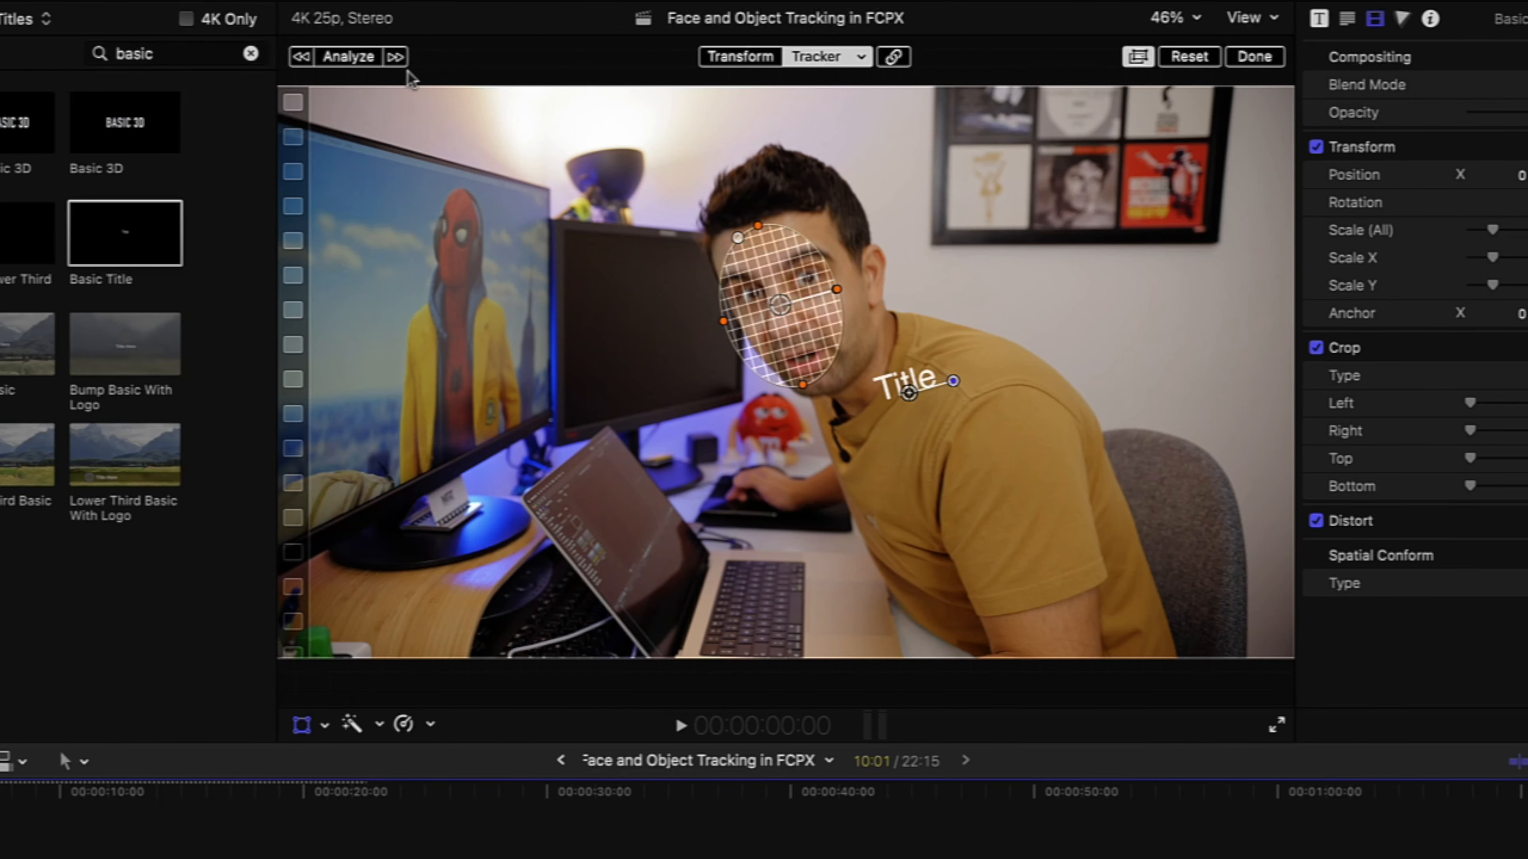
left_click(396, 57)
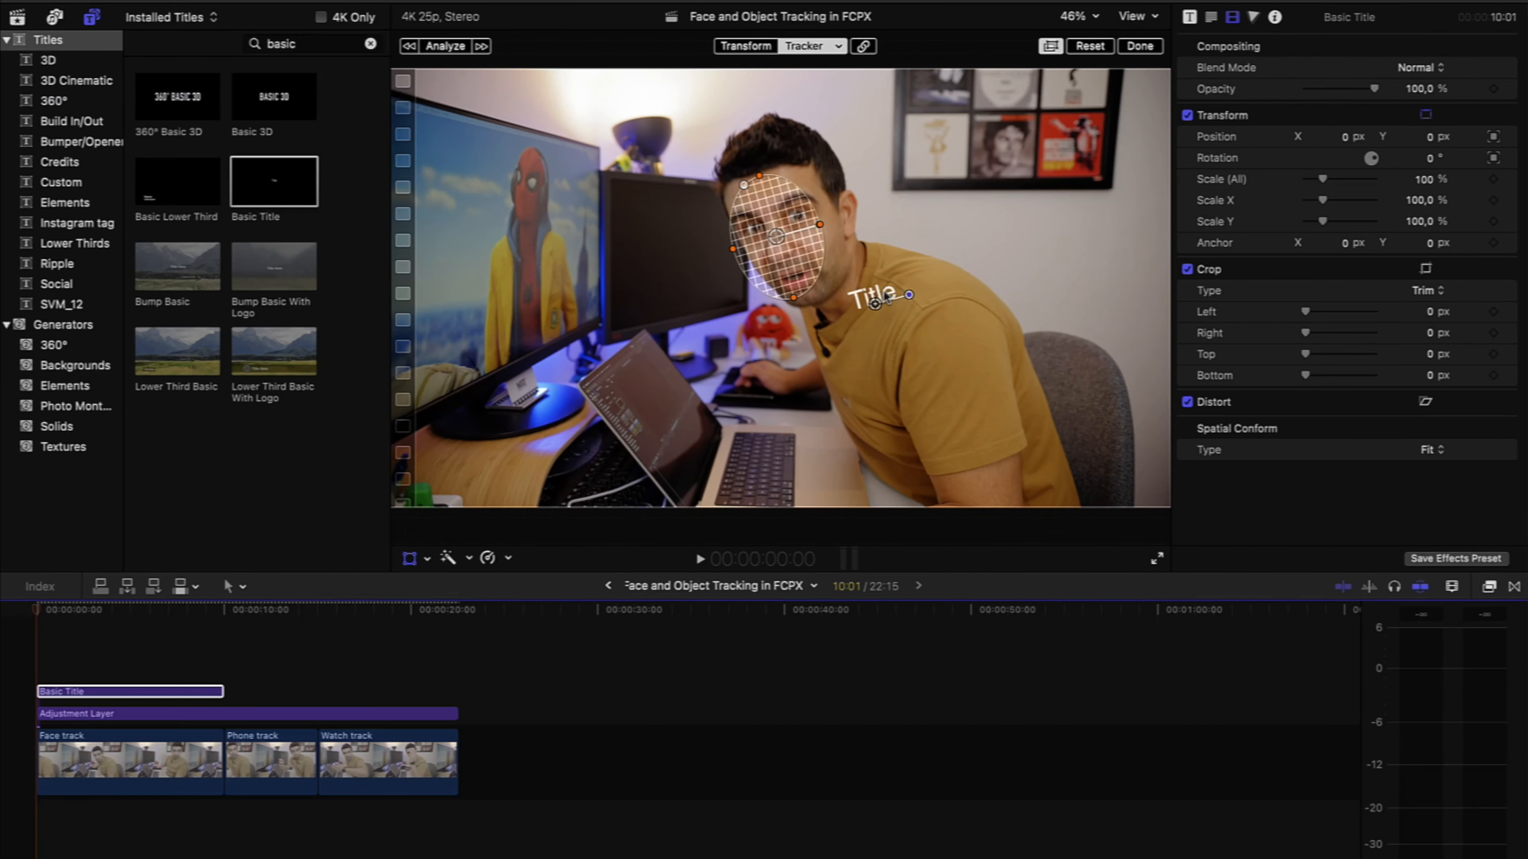
Change the face-tracked title's text to "MA' FACE", finish the tracker editing and play back the result.
double_click(918, 381)
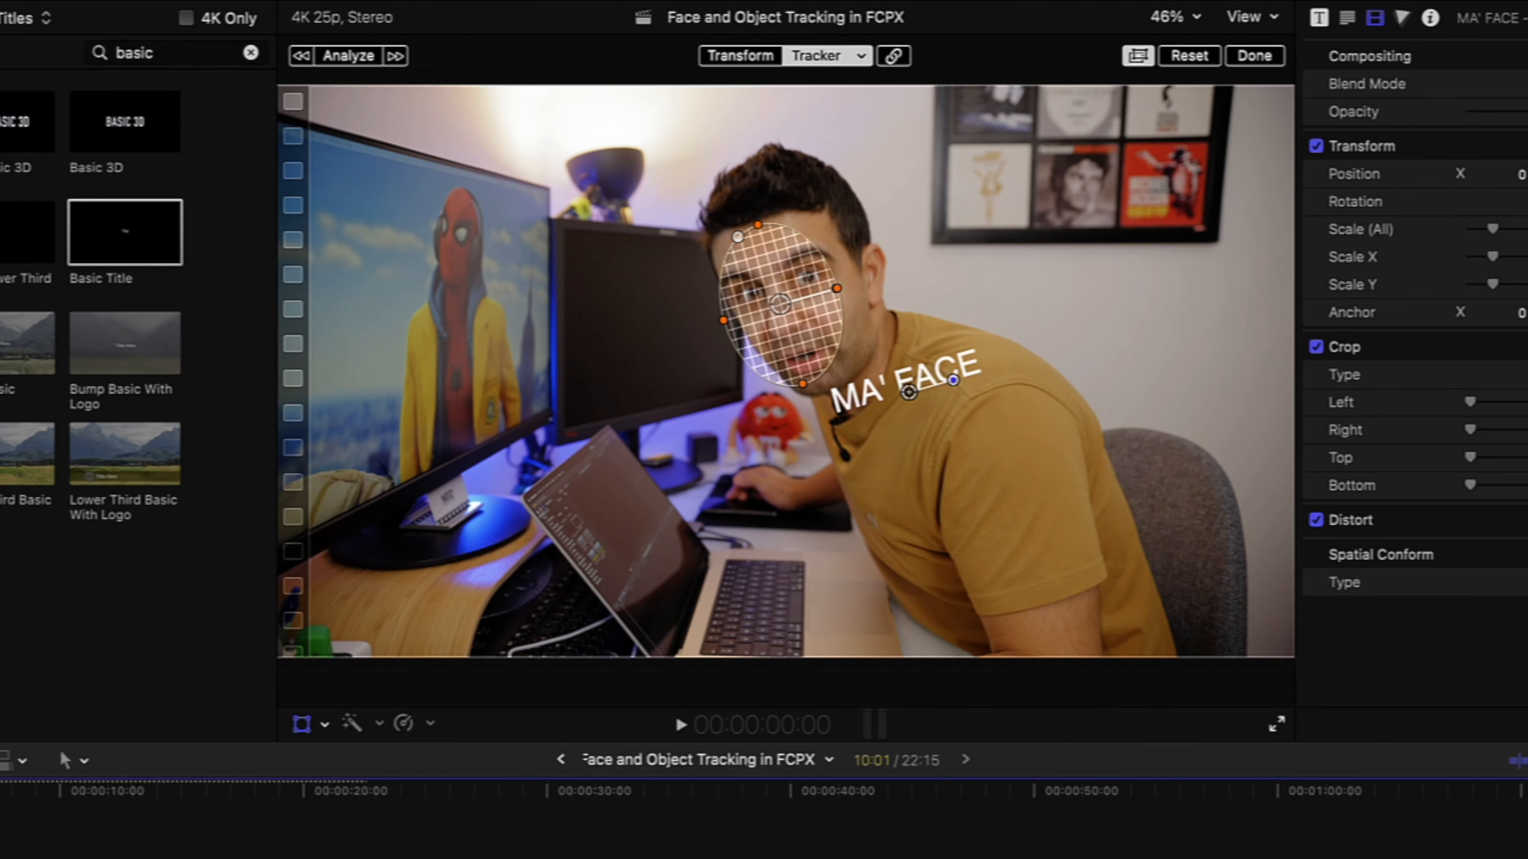
left_click(1255, 55)
key("space")
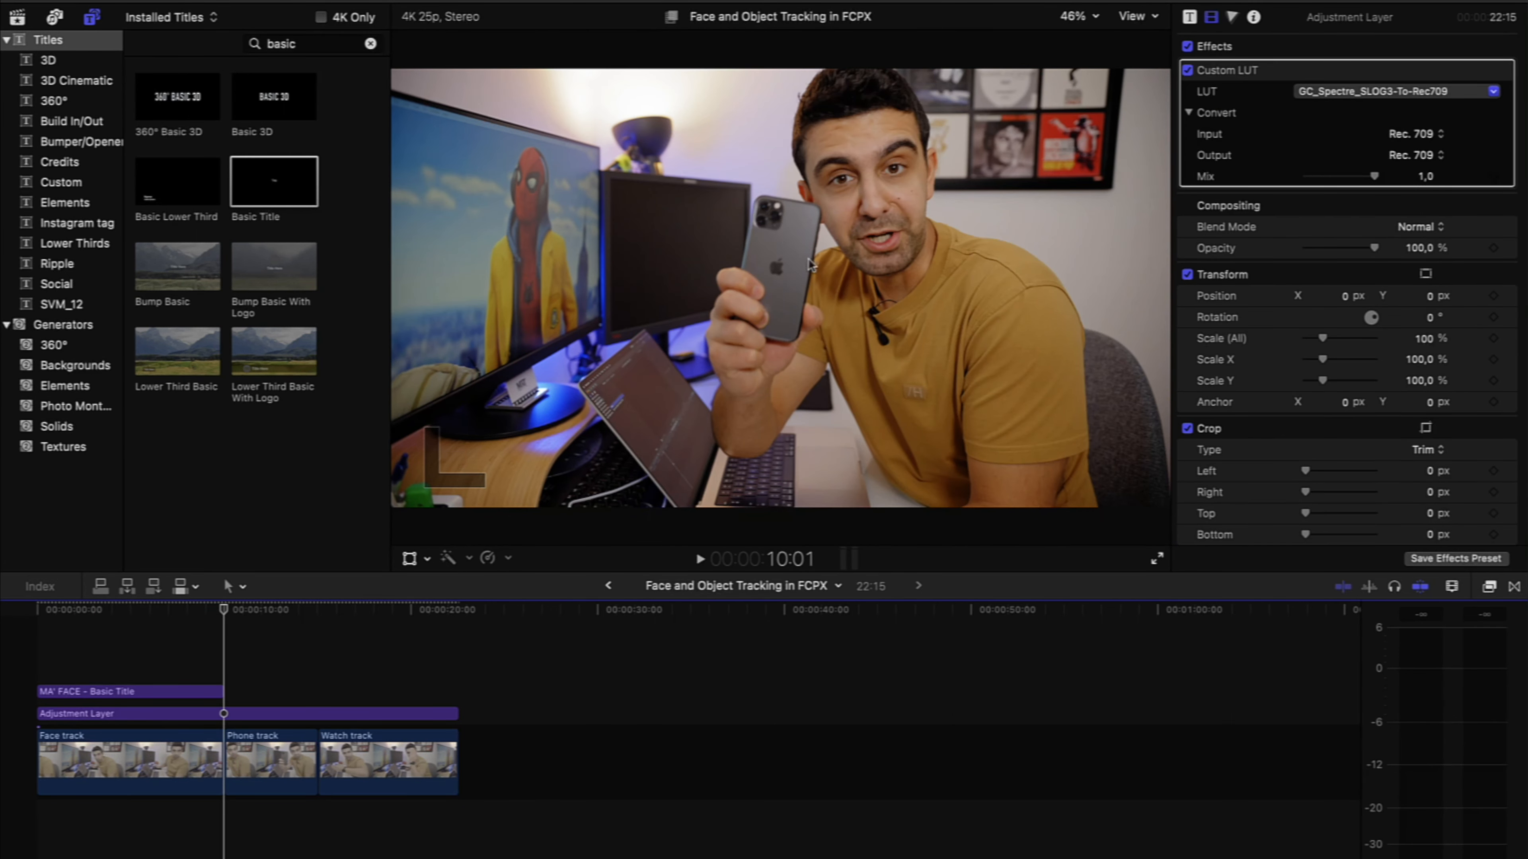
Attach a Basic Title to the phone, fit the tracker grid tightly over its rotated camera block and analyze the movement forward.
left_click_drag(286, 191, 809, 317)
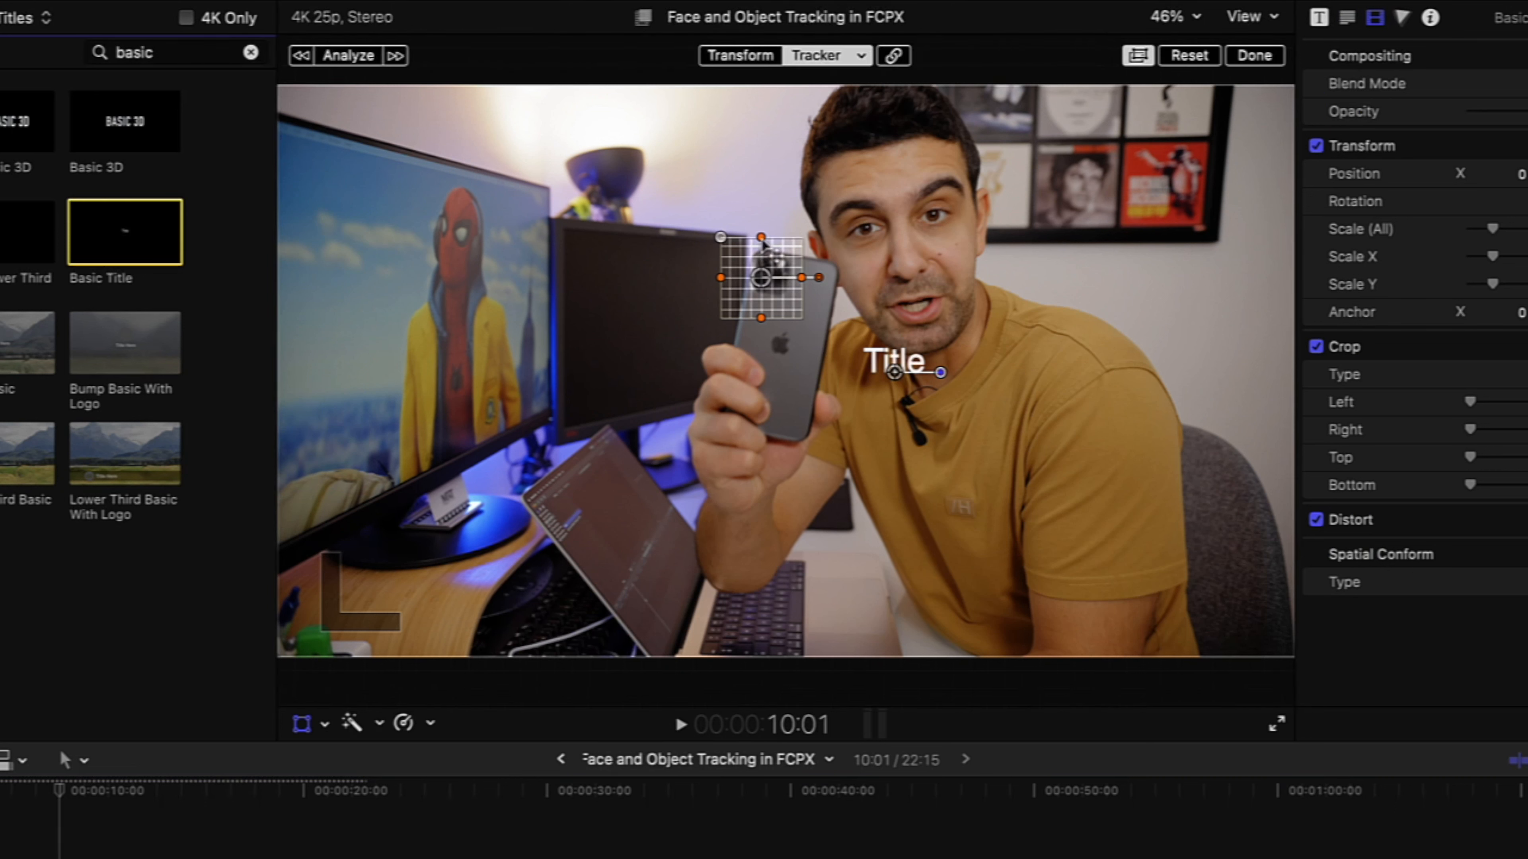
left_click(762, 241)
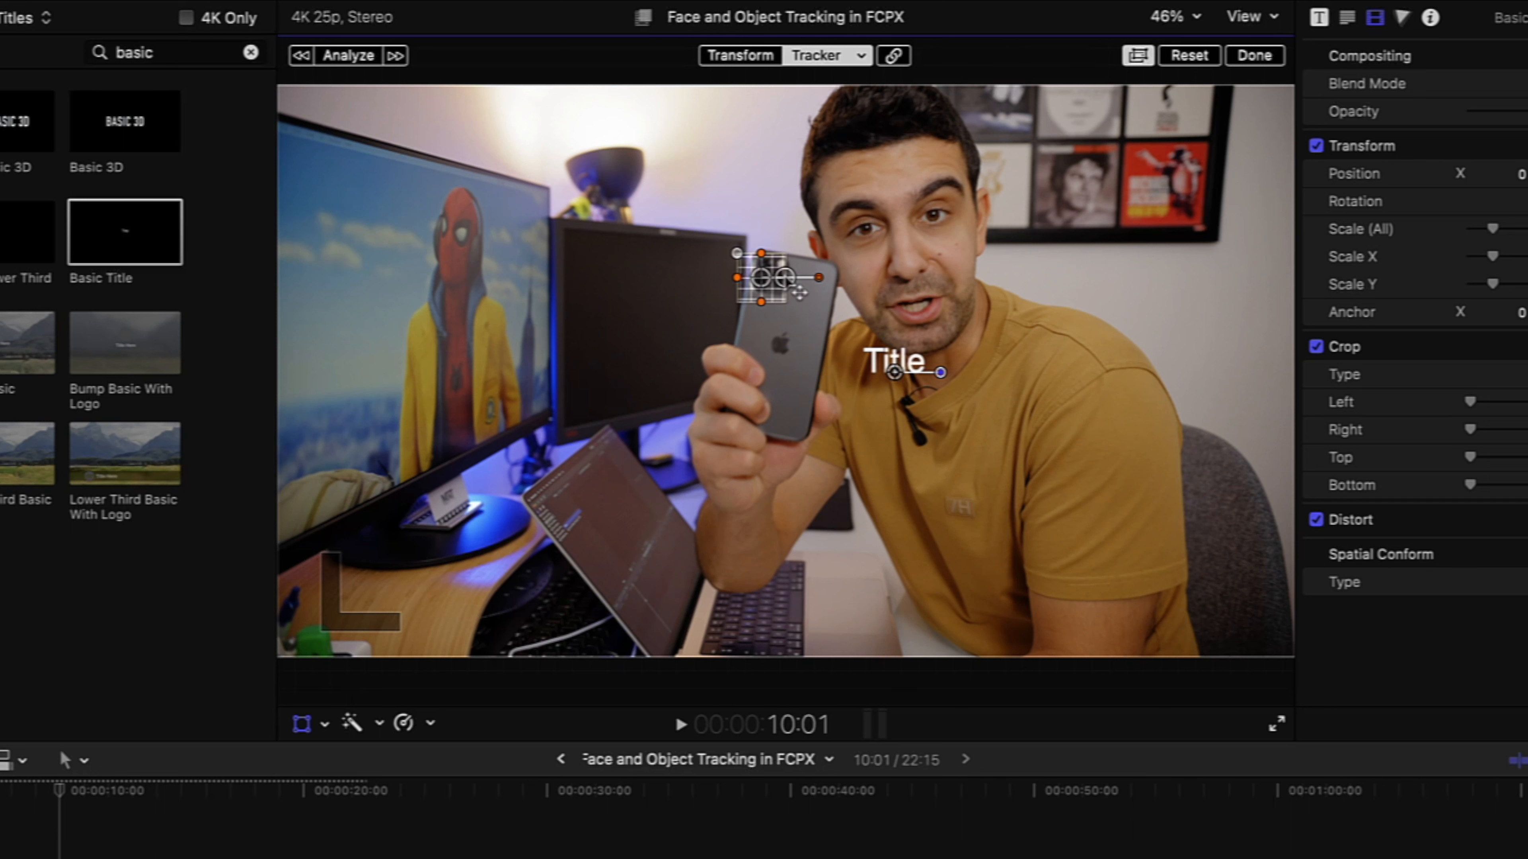
left_click_drag(816, 279, 816, 291)
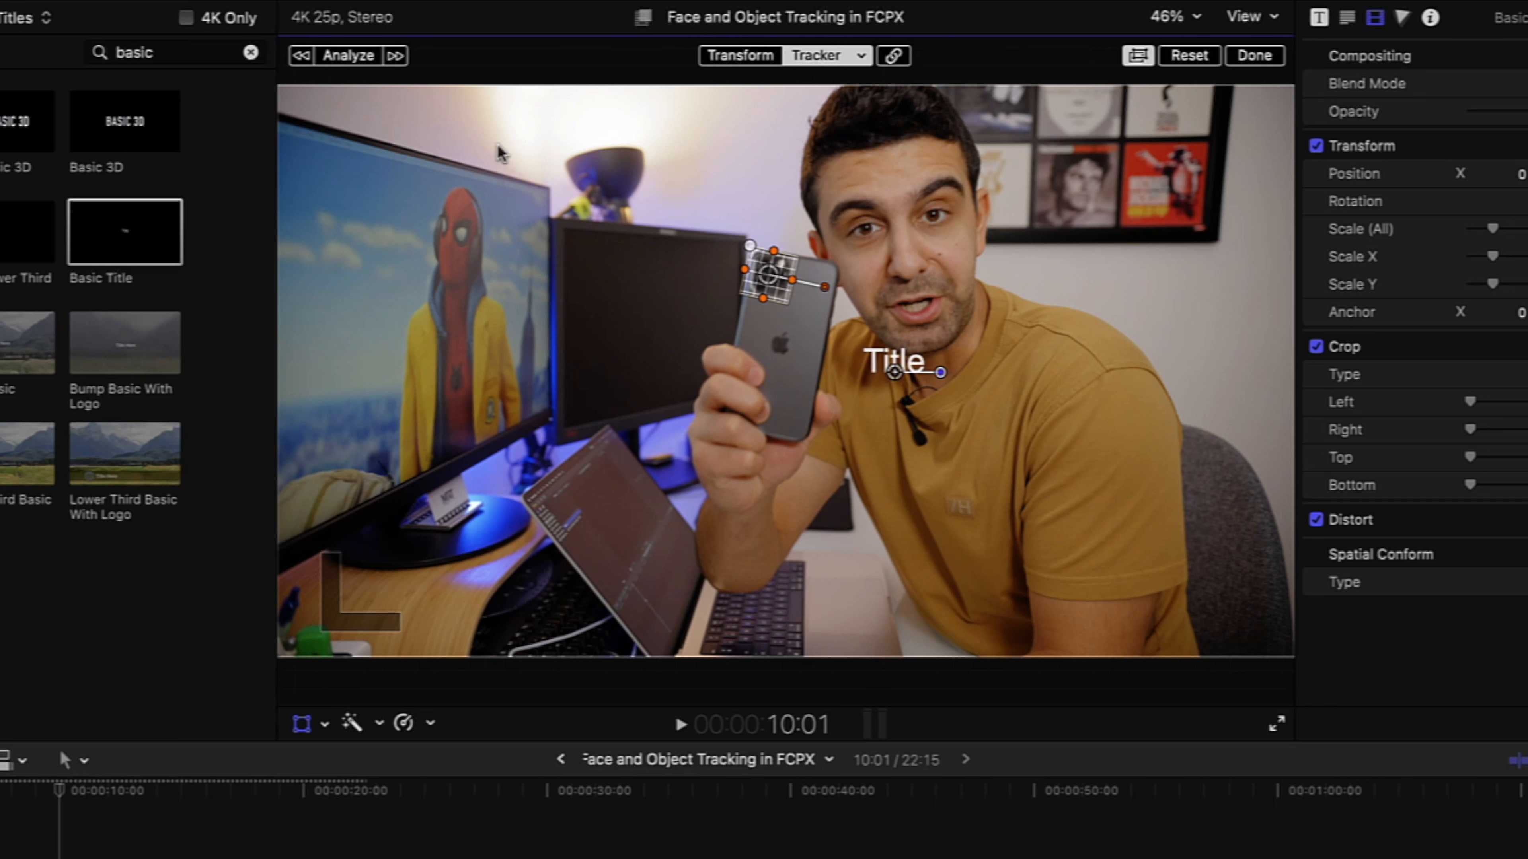
left_click(397, 59)
Change the phone-tracked title's text to "MA' PHONE", finish the tracker editing and play back the Phone track section.
double_click(902, 361)
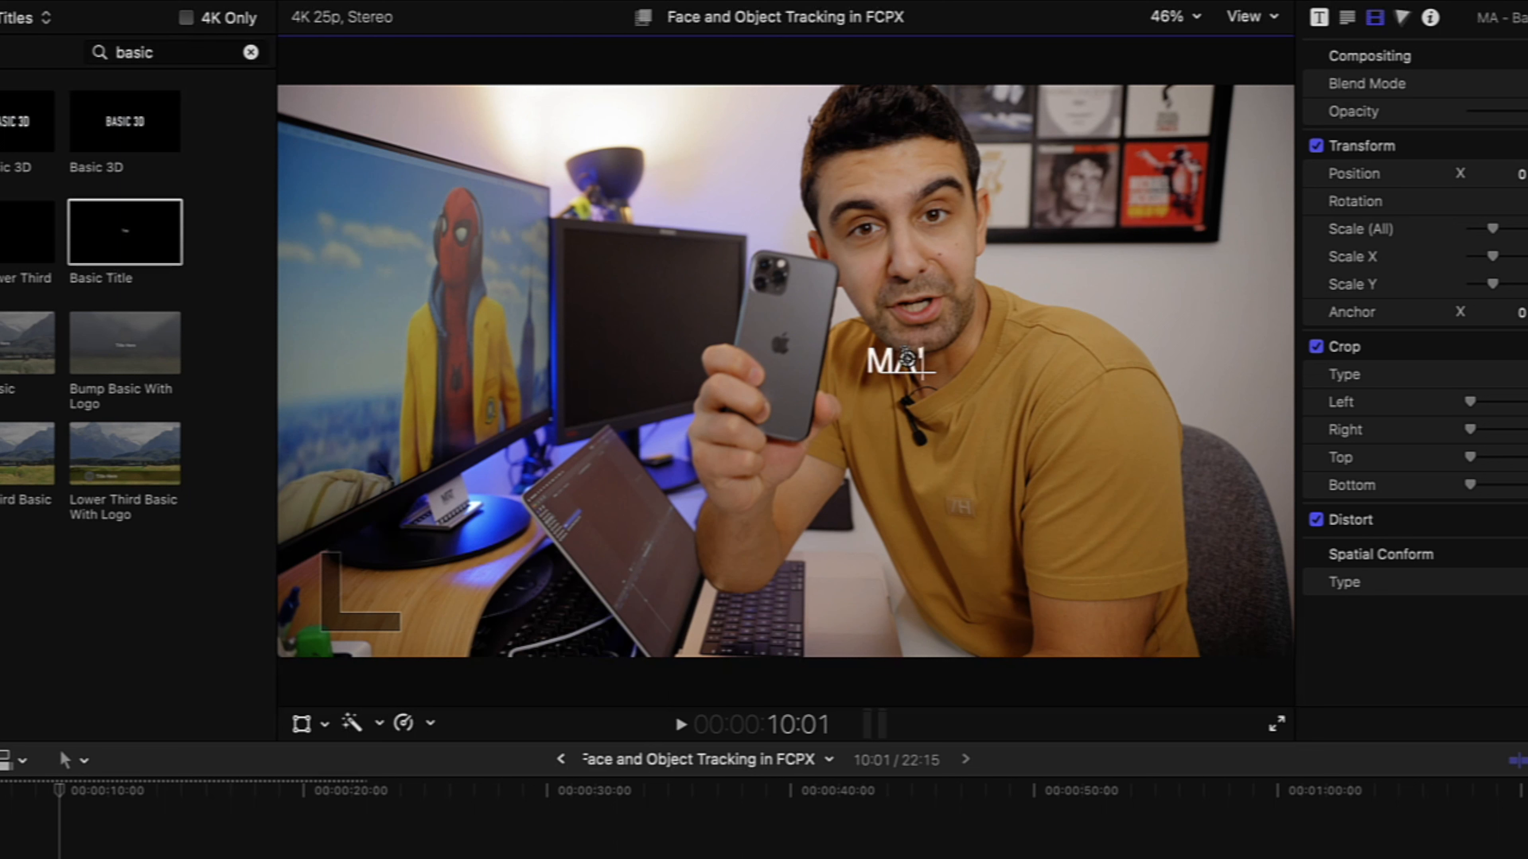
type("MA' PHONE")
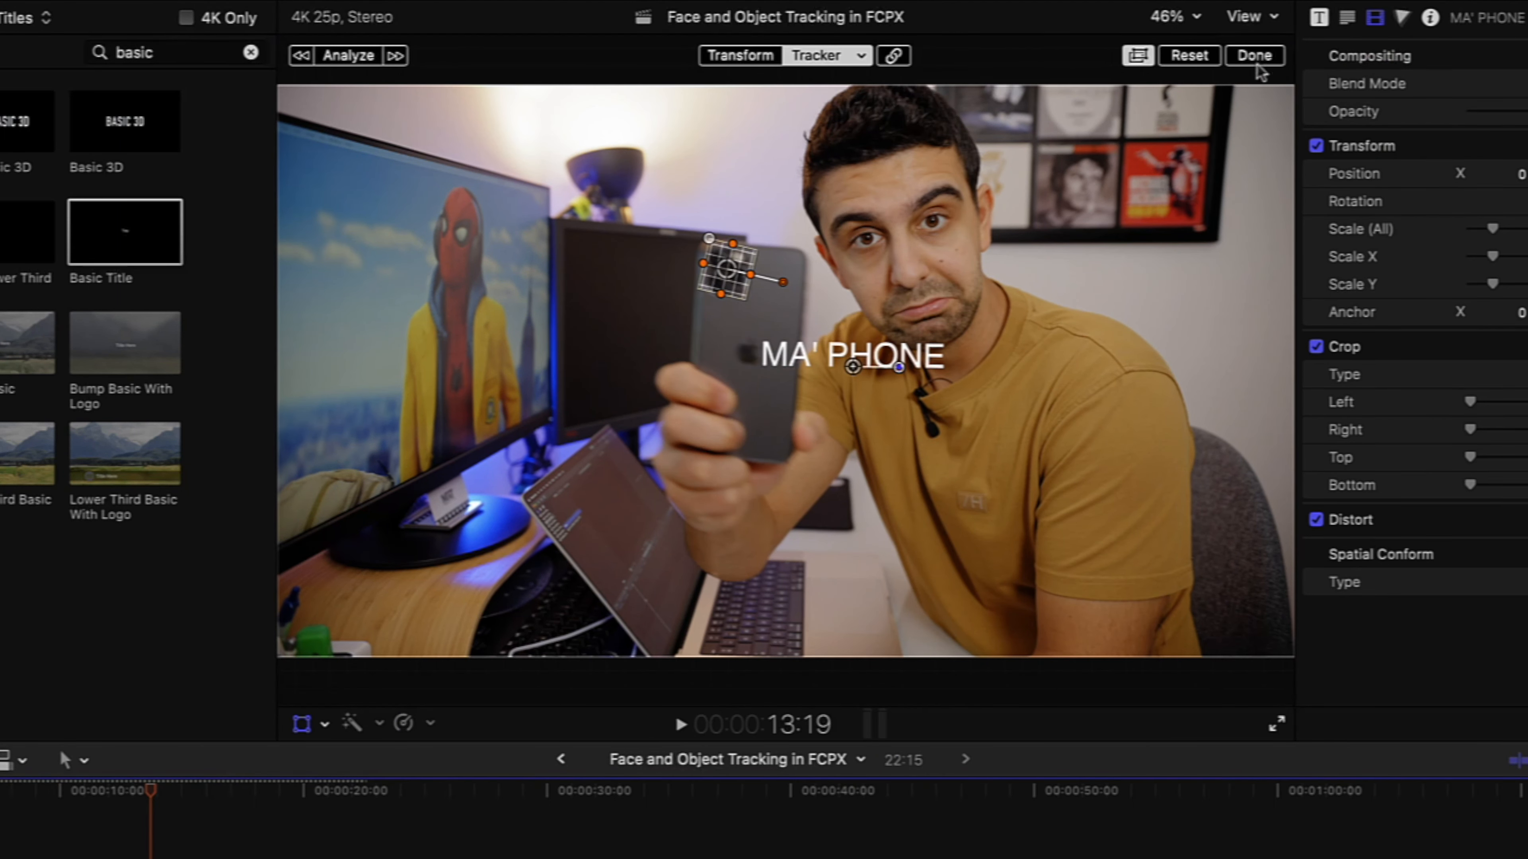
left_click(1254, 56)
left_click(68, 840)
key("space")
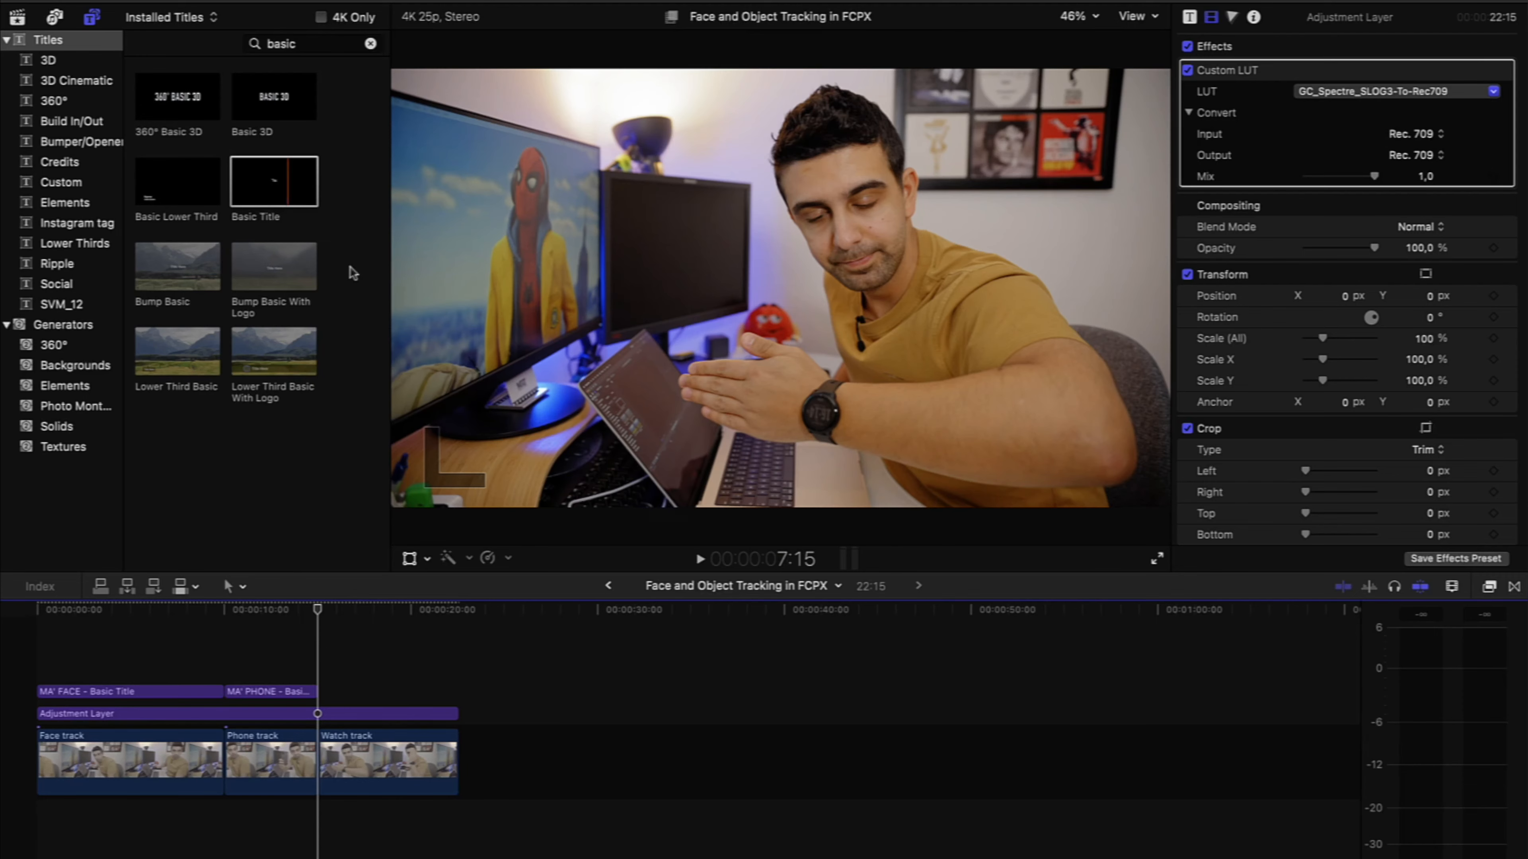
Attach a Basic Title to the wristwatch in the Watch track clip, fit the tracker grid around the watch and analyze forward.
left_click_drag(288, 193, 855, 441)
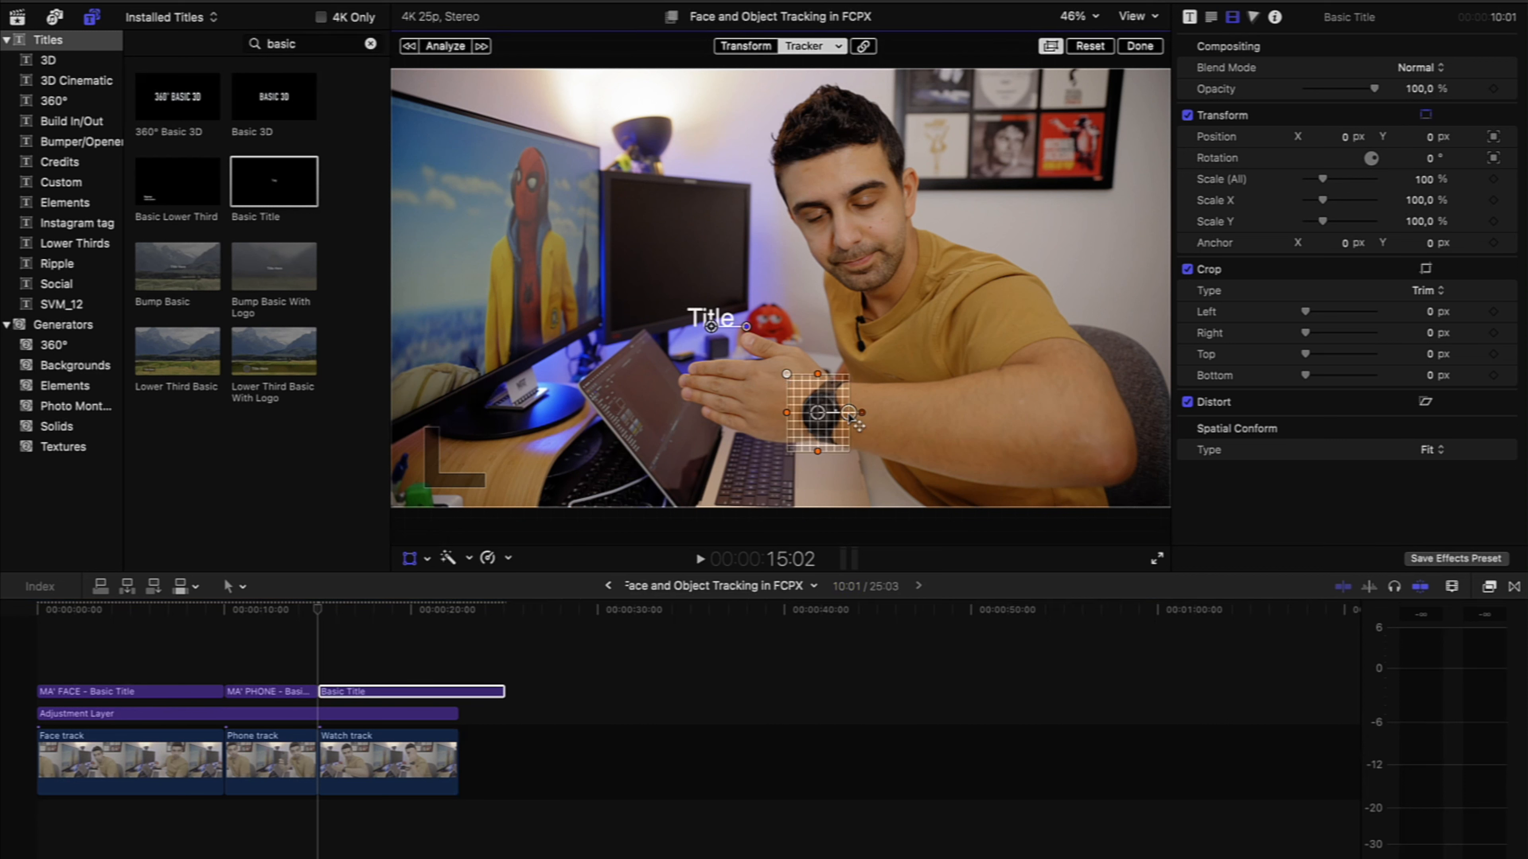
left_click_drag(861, 416, 859, 420)
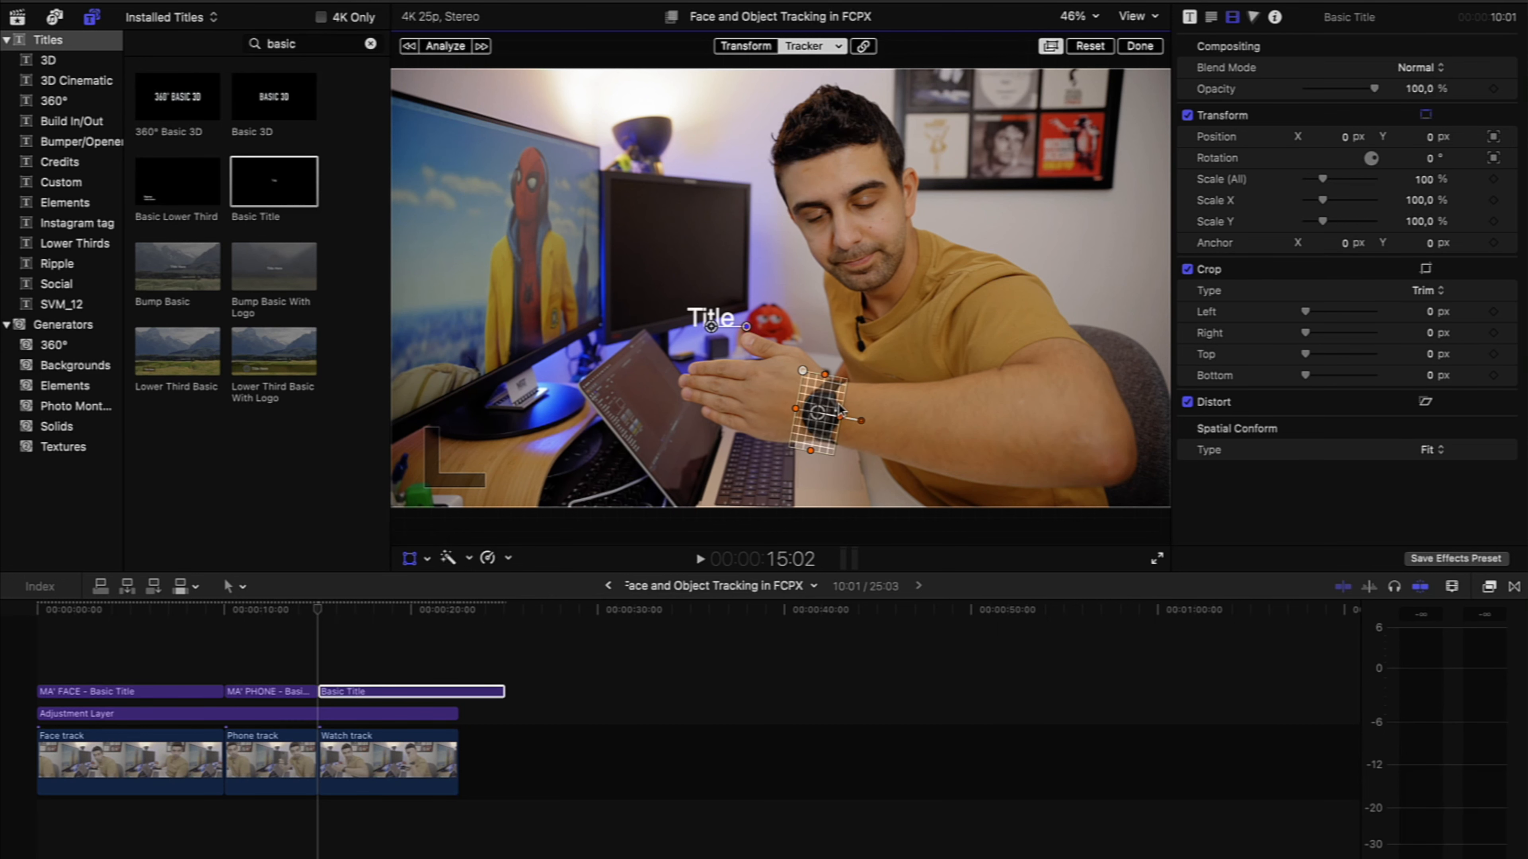
left_click(481, 46)
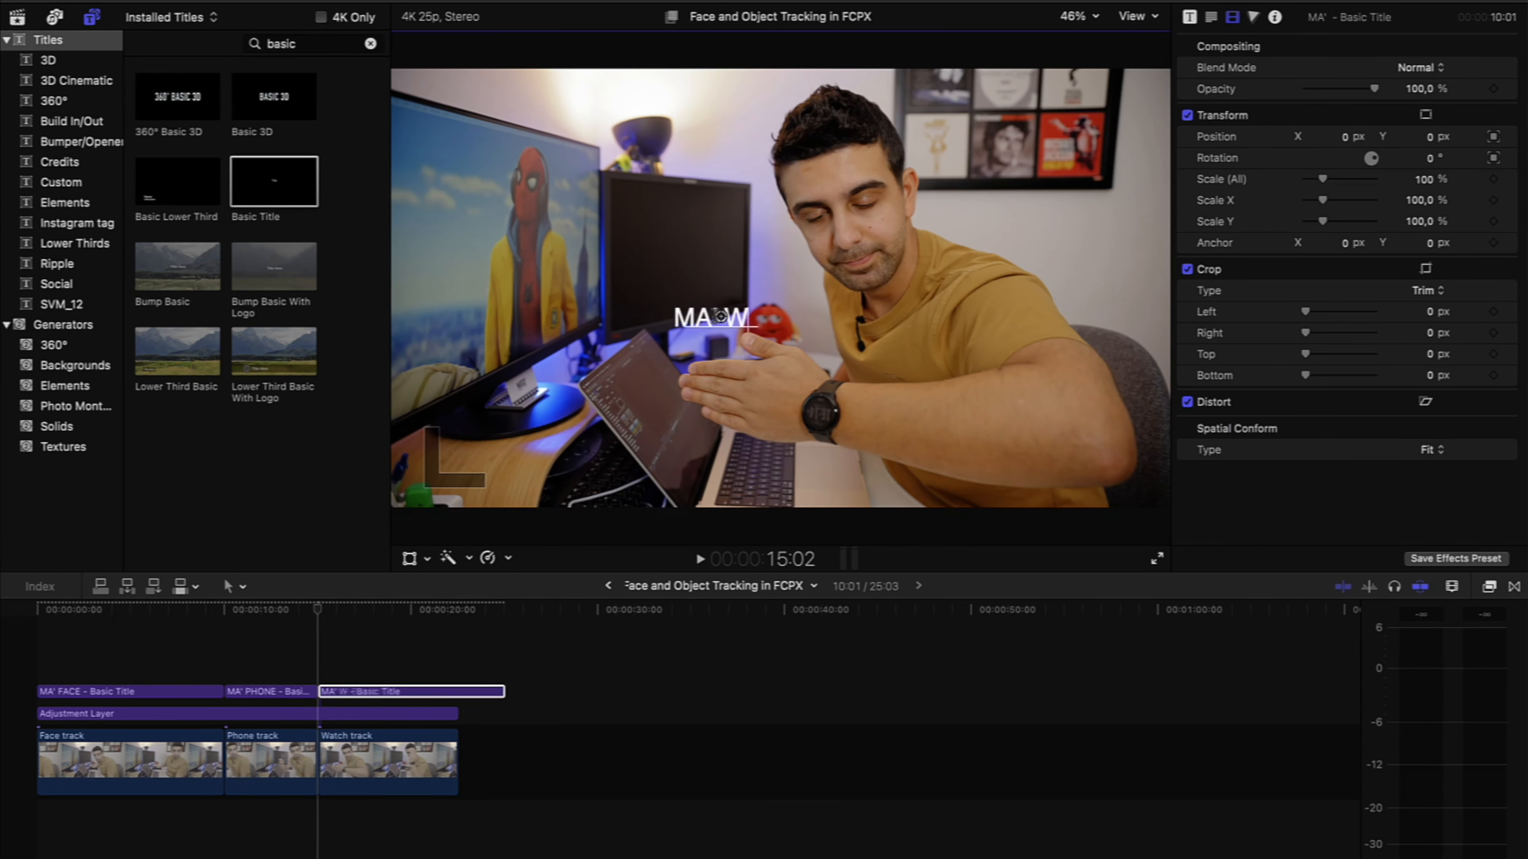
Finish the watch-tracked title with the text "MA' WATCH", close the tracker editing and play back the result.
left_click(320, 658)
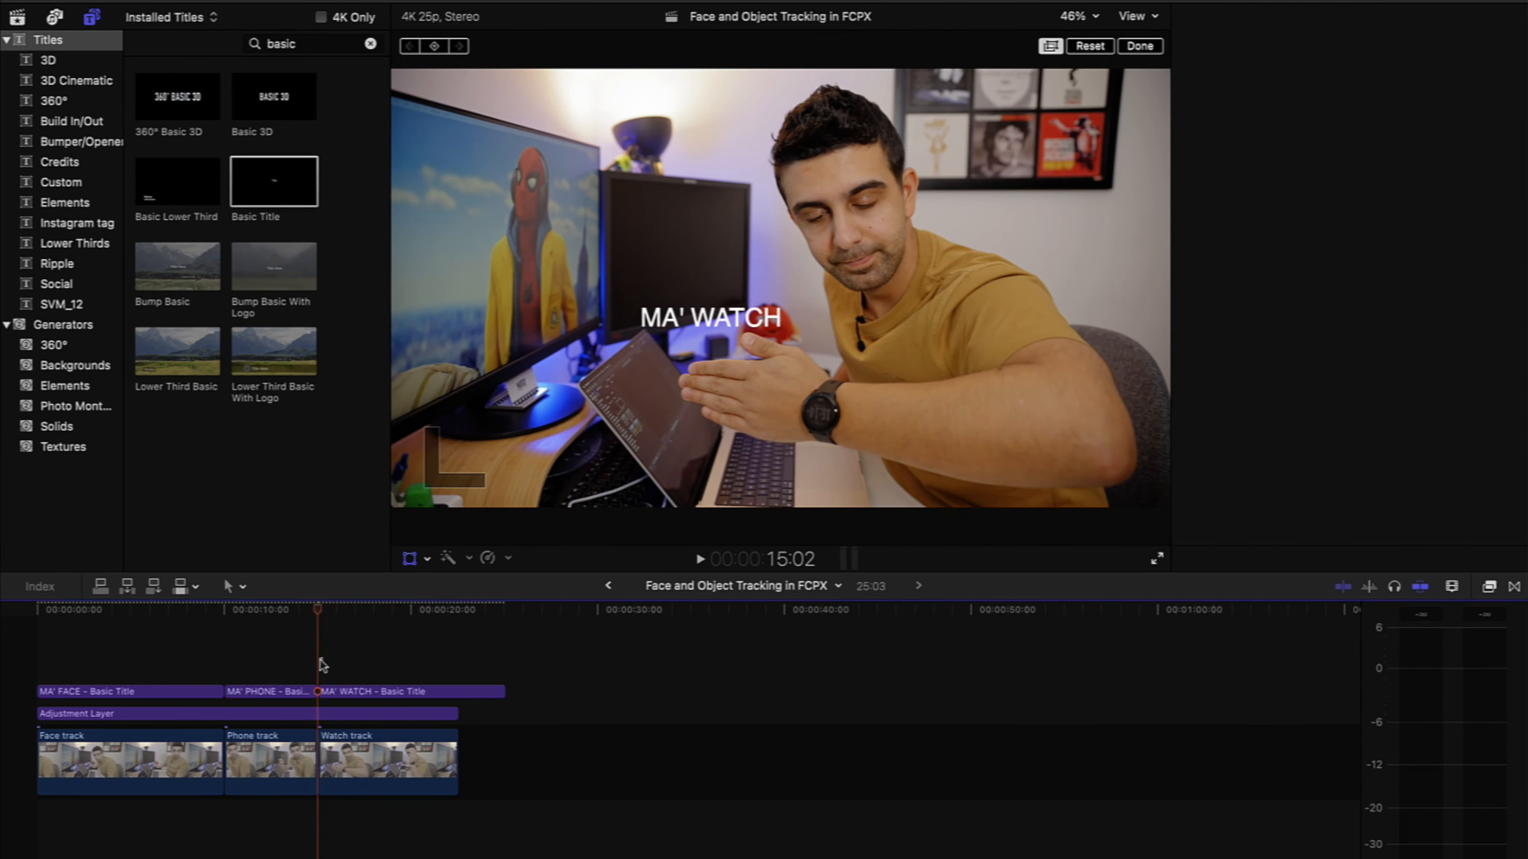
left_click(1136, 48)
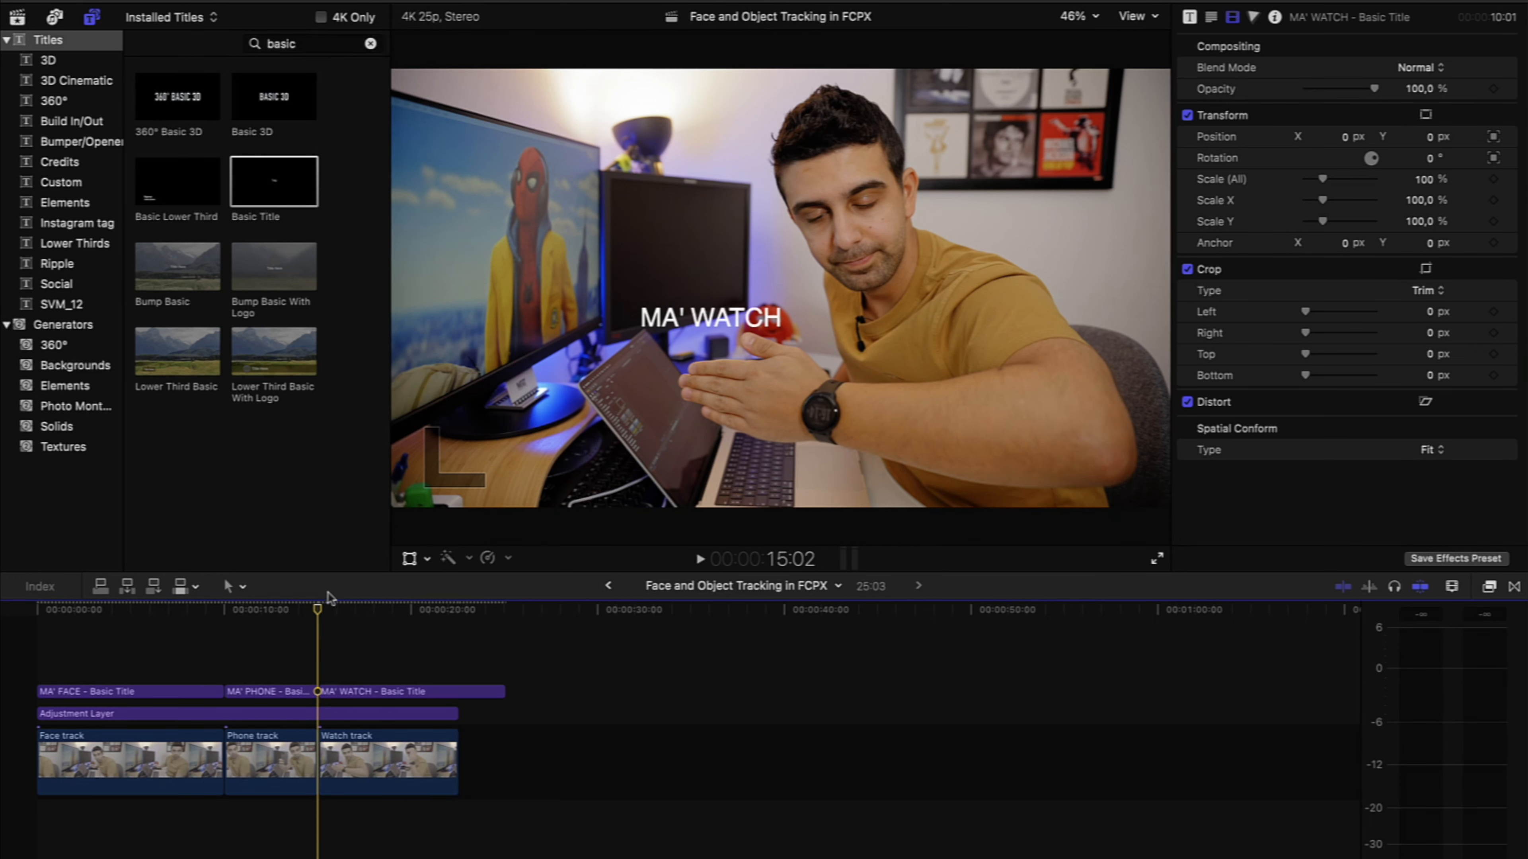
key("space")
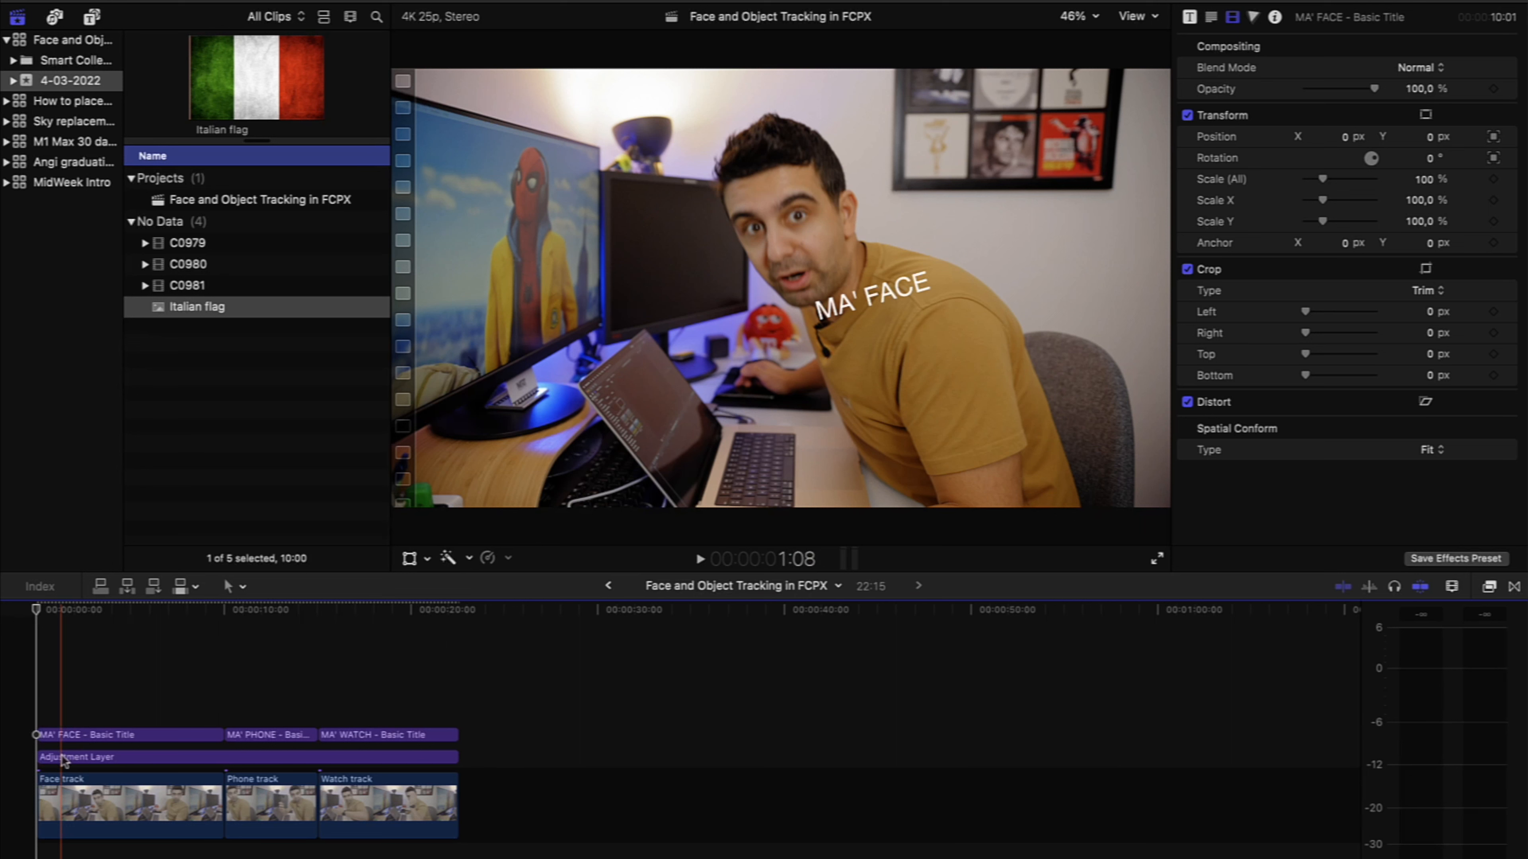
Delete the "MA' FACE" title and attach the Italian flag image to the face in its place.
left_click(91, 735)
key("Delete")
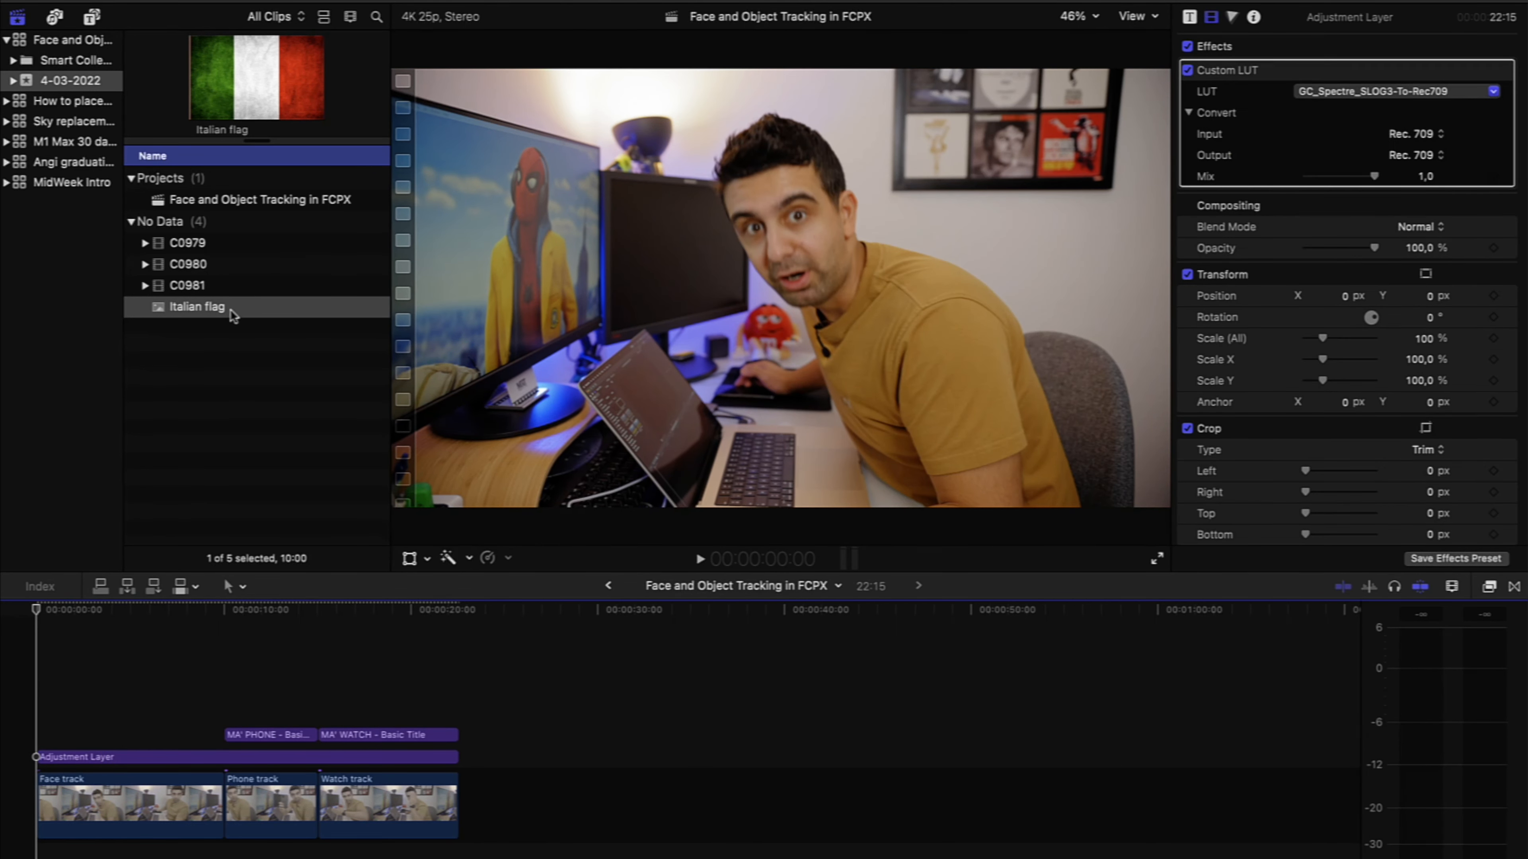
left_click(184, 307)
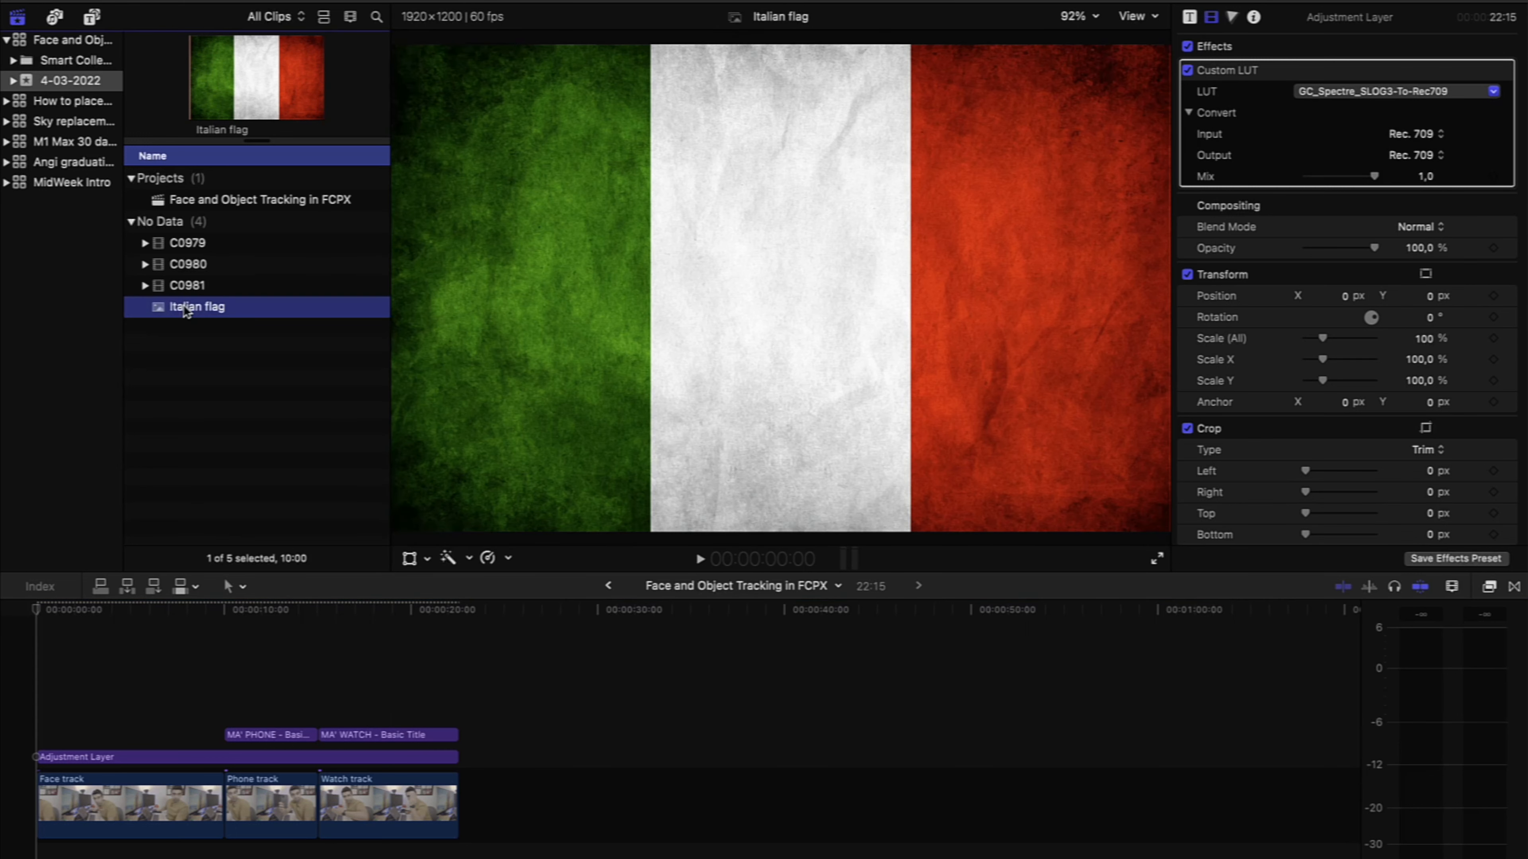
left_click_drag(187, 310, 813, 292)
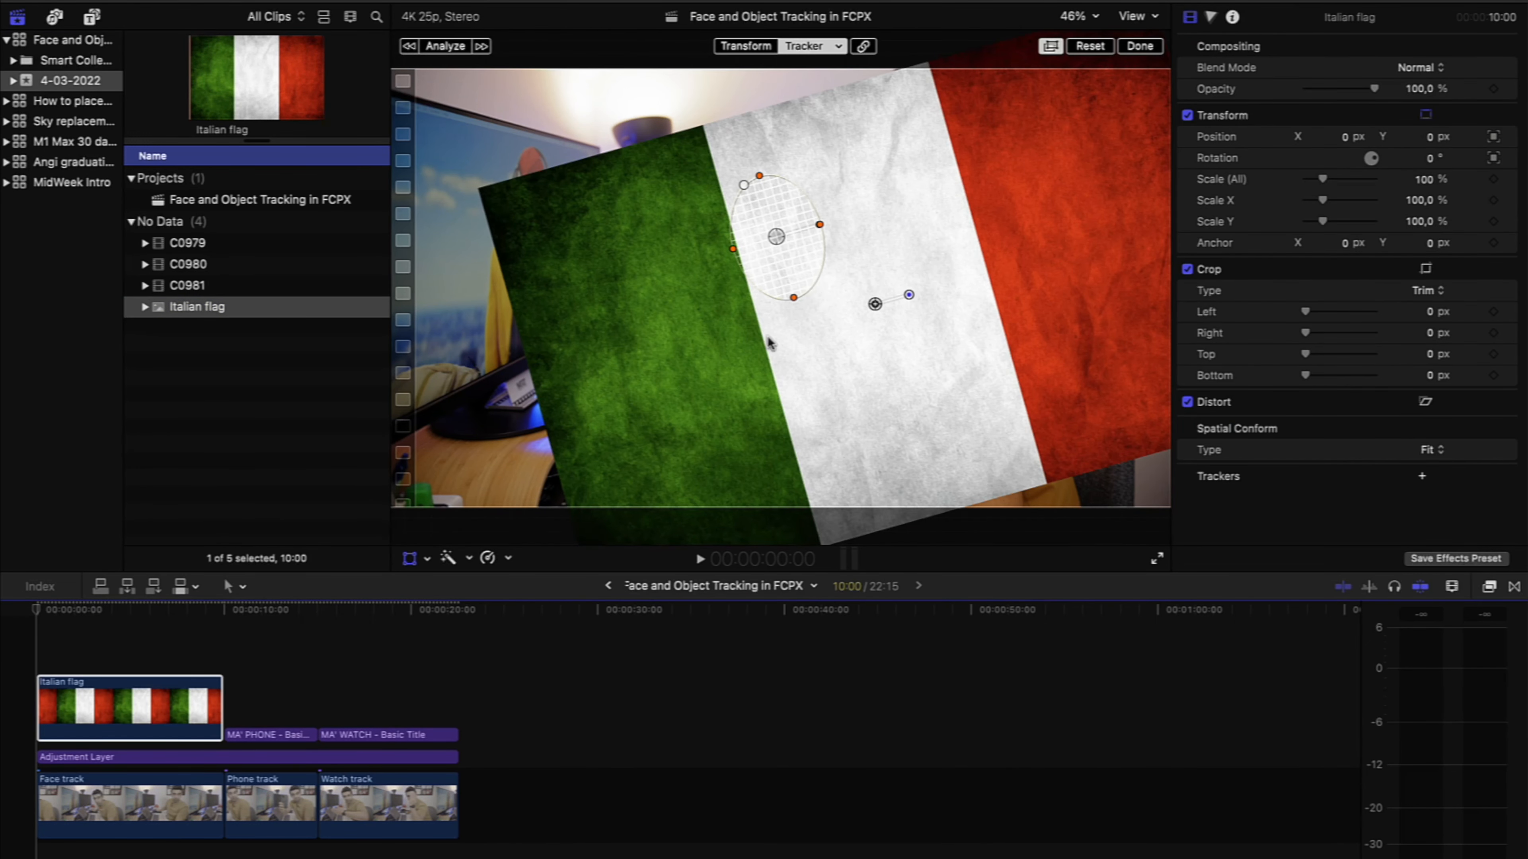
Scale the Italian flag to 10% and move it over the face inside the tracker grid.
left_click(1424, 180)
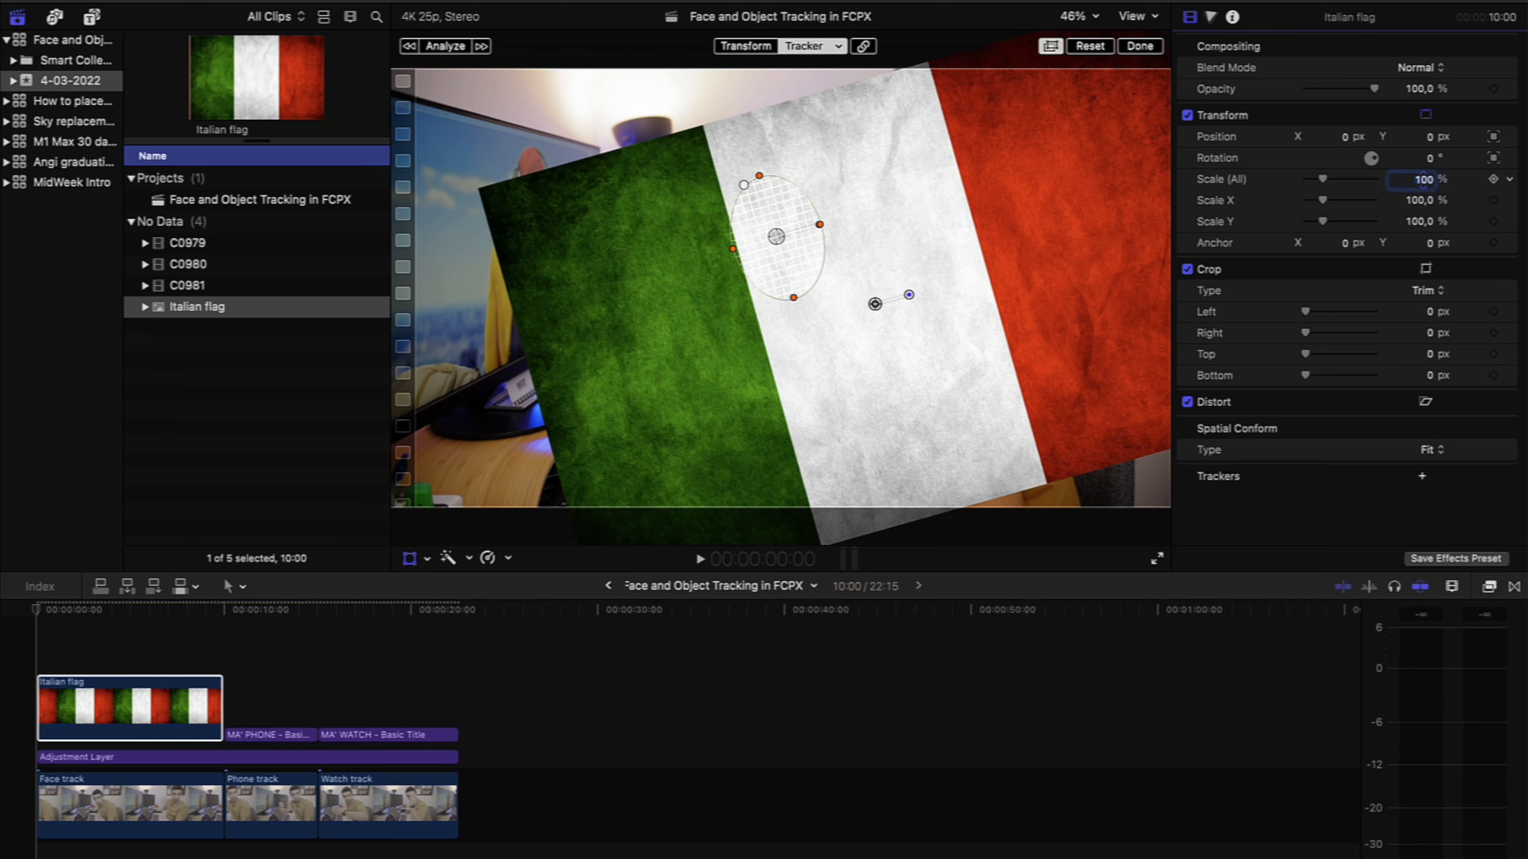
type("10")
key("Return")
left_click_drag(880, 299, 784, 232)
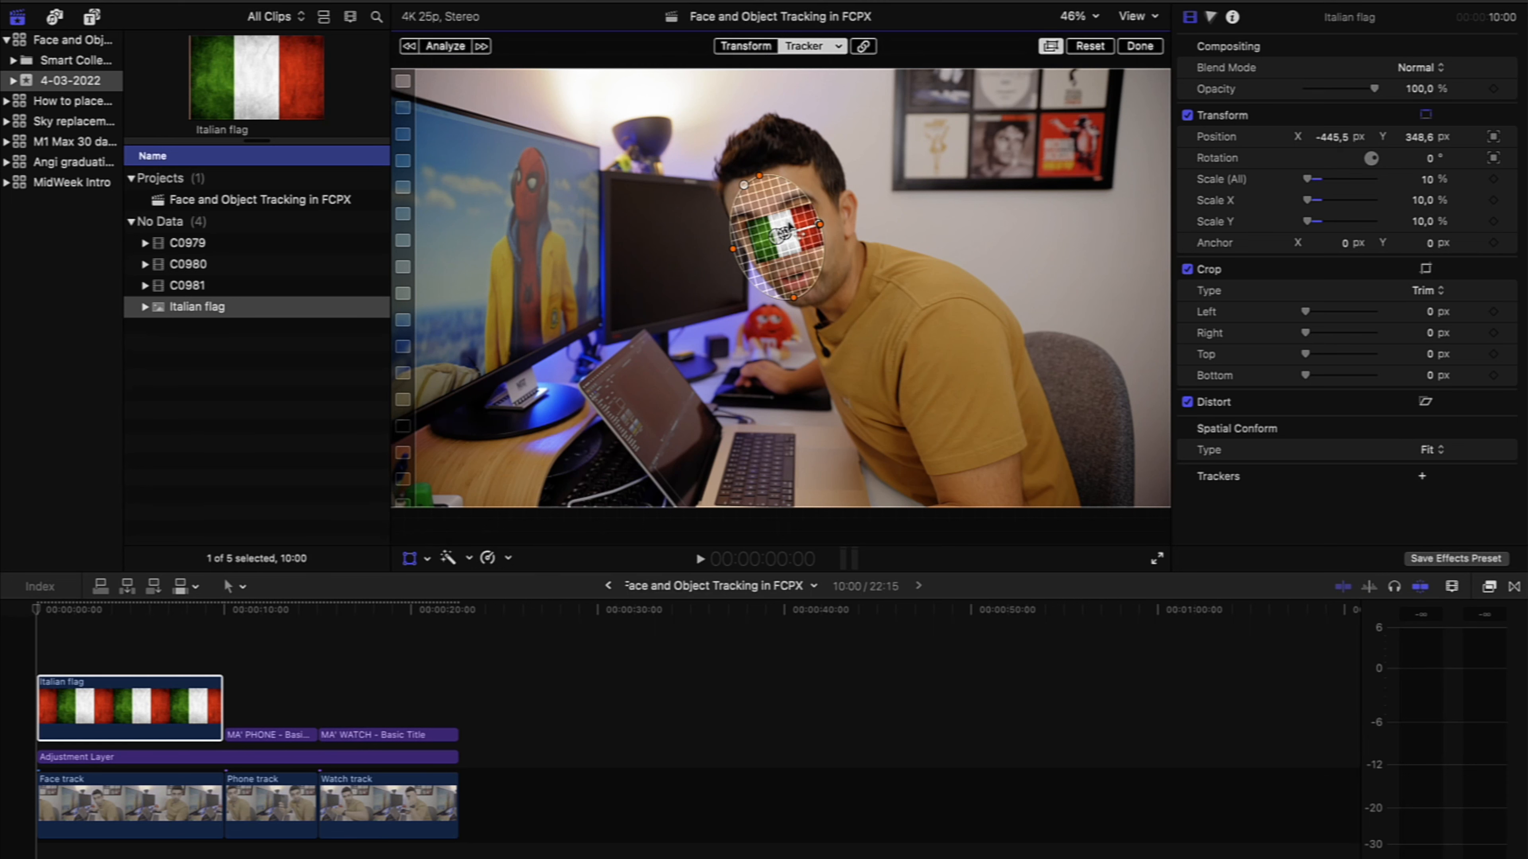
Analyze the face movement forward for the Italian flag, finish the tracker editing and play back the result.
left_click(482, 49)
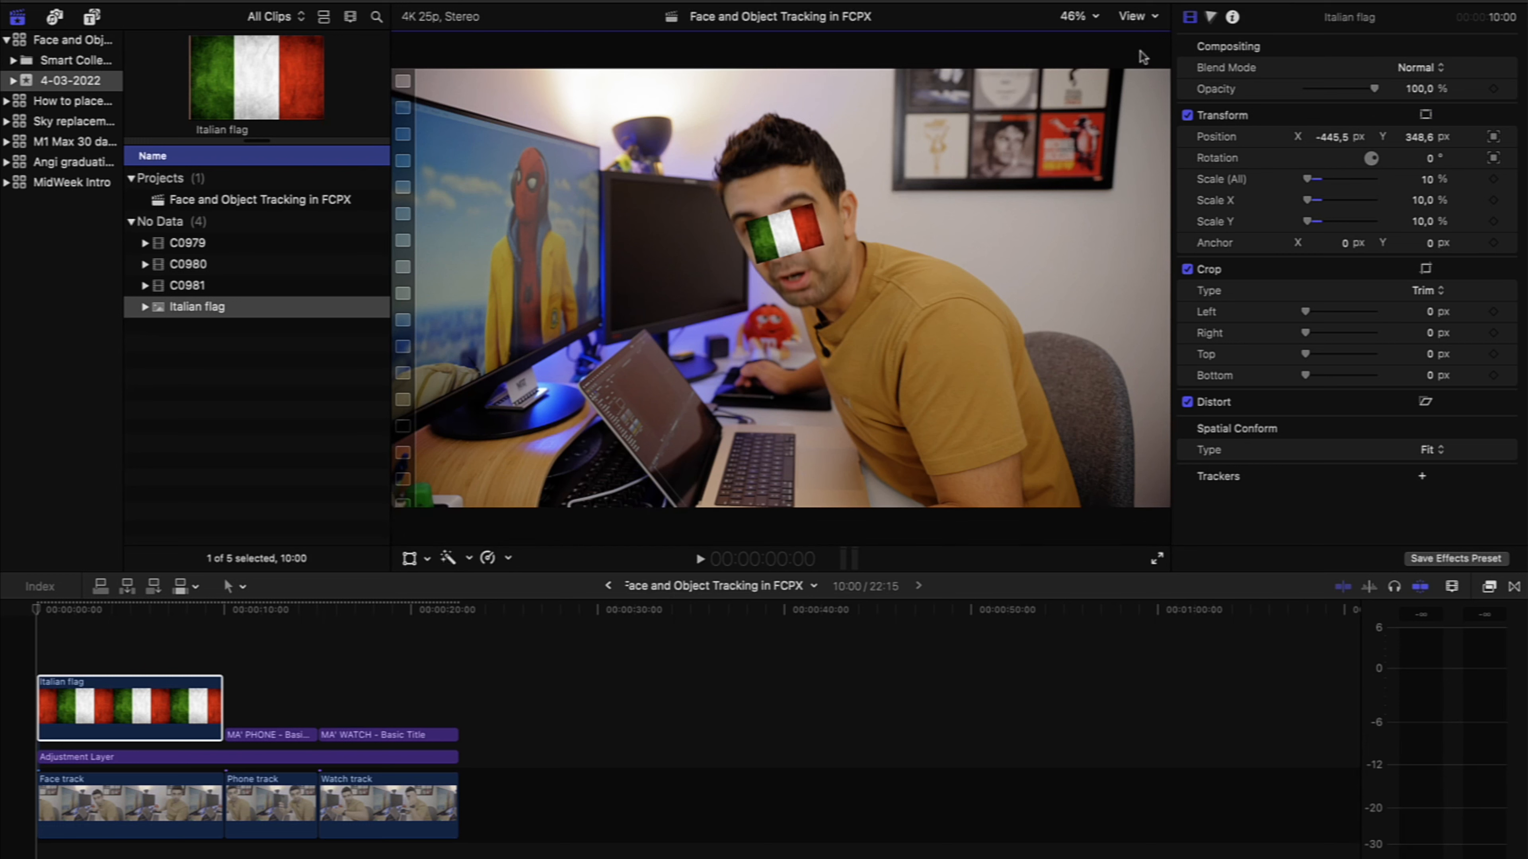
left_click(34, 649)
key("space")
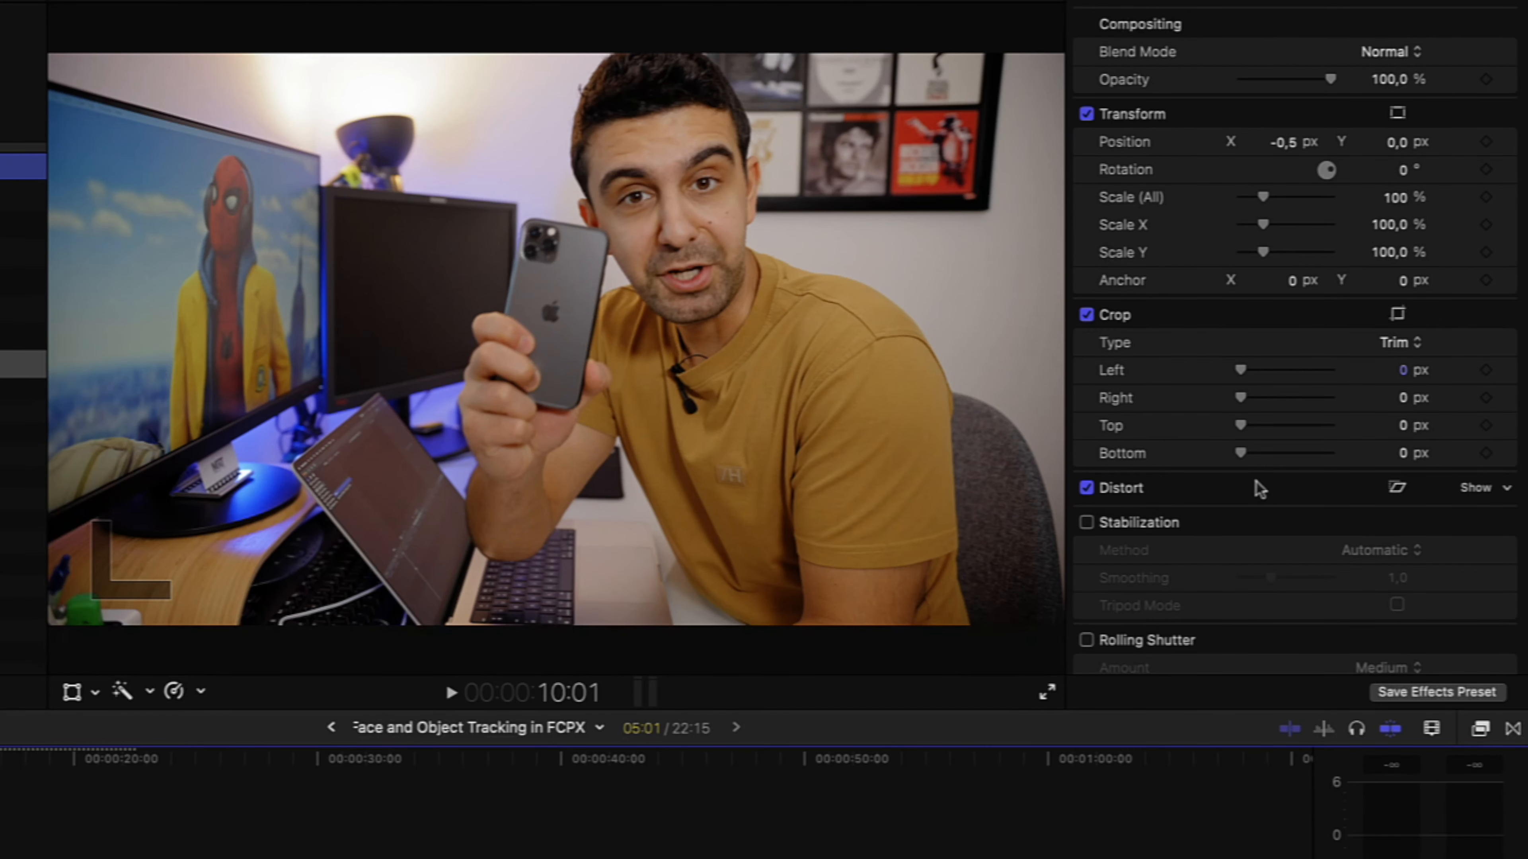
Add an object tracker to the Phone track clip, fit its grid over the phone's camera block and analyze the movement forward.
scroll(1256, 482, "down", 5)
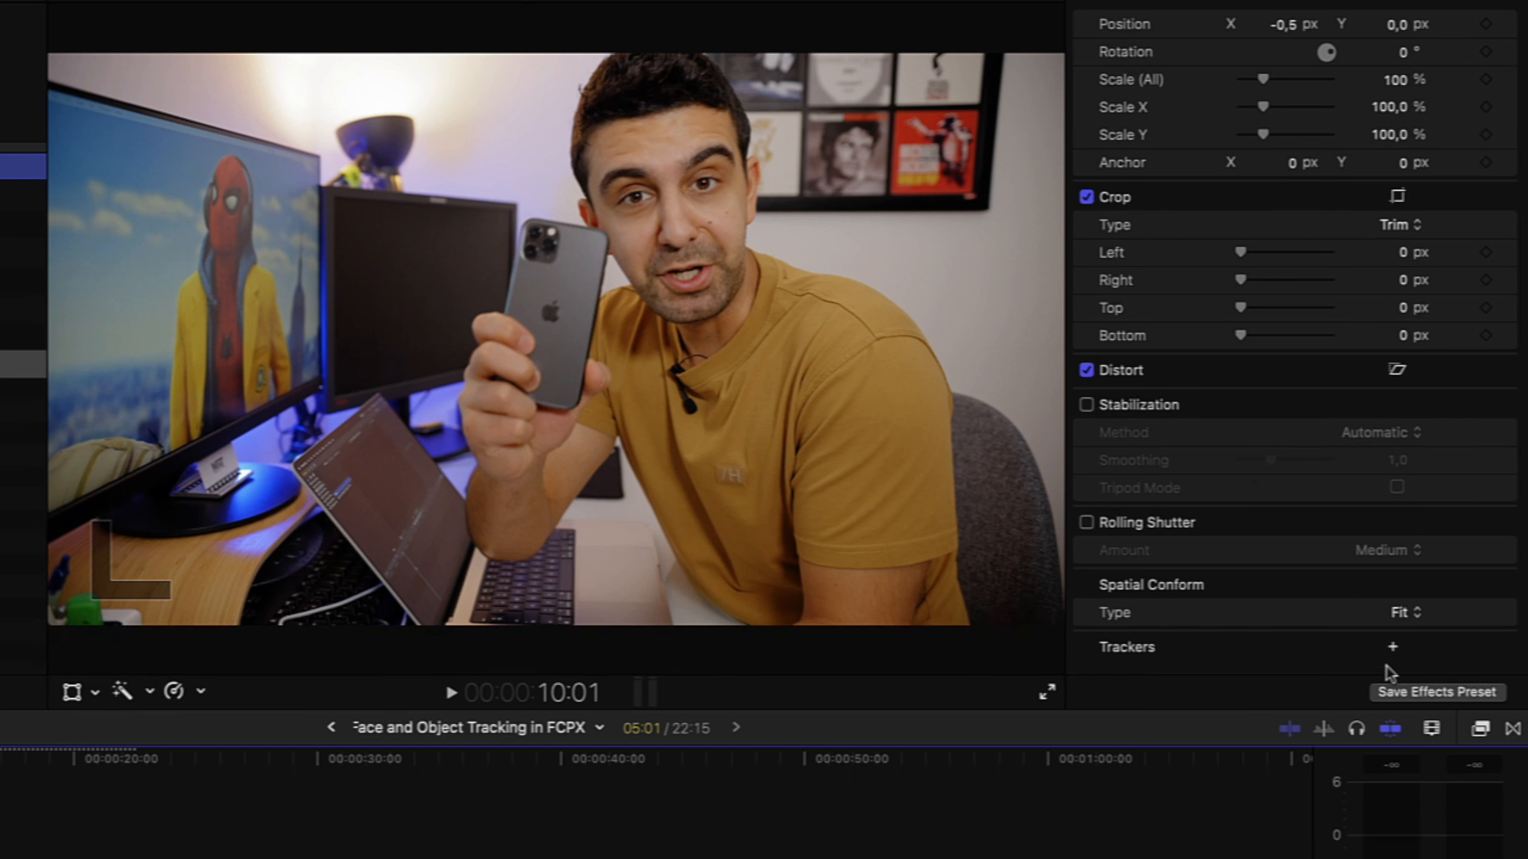
left_click(1393, 648)
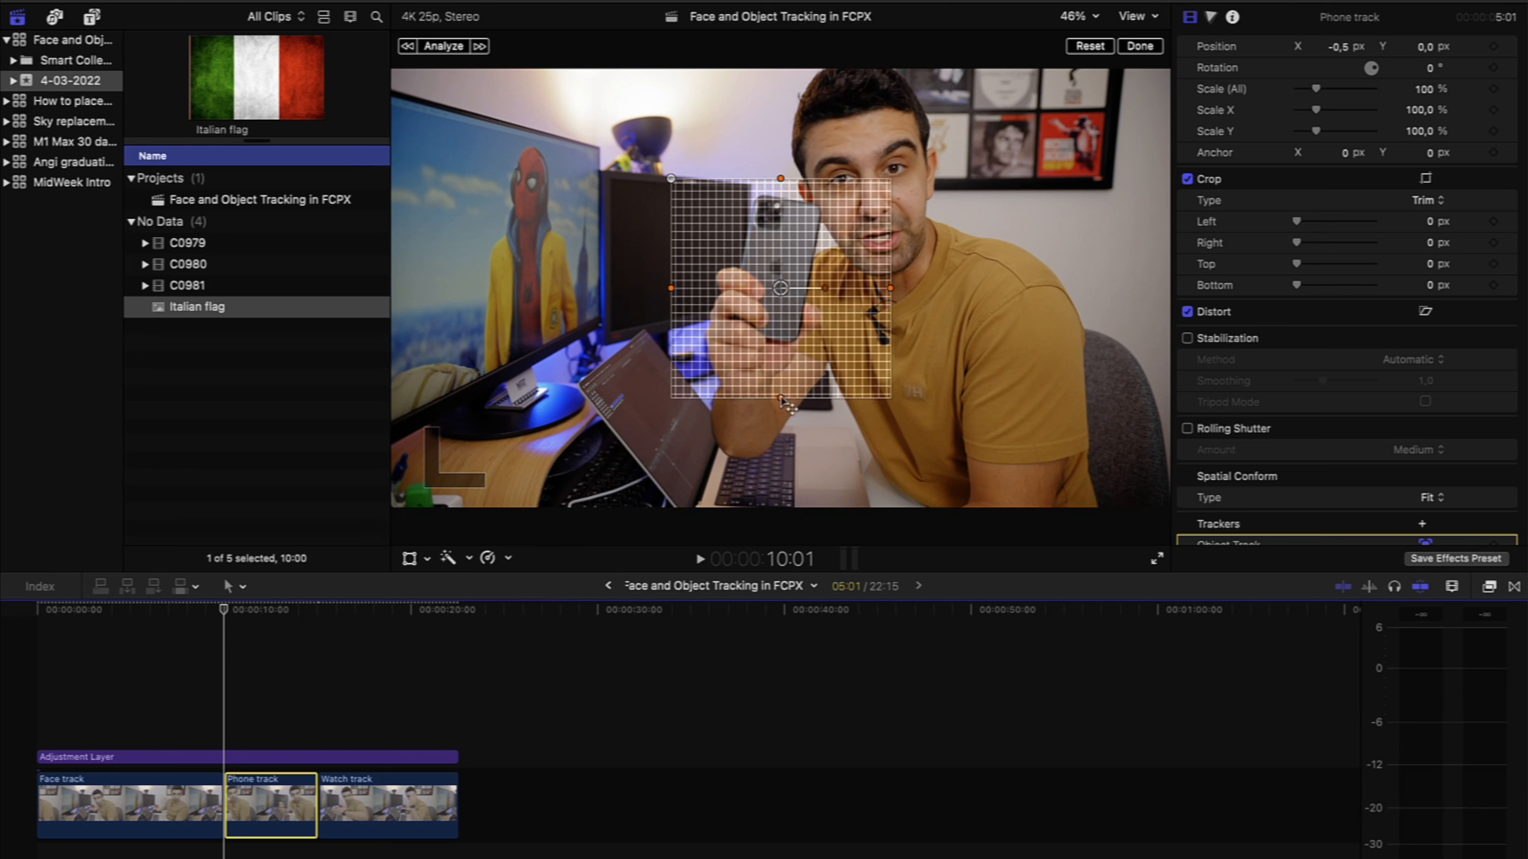
left_click(781, 397)
left_click_drag(781, 397, 817, 223)
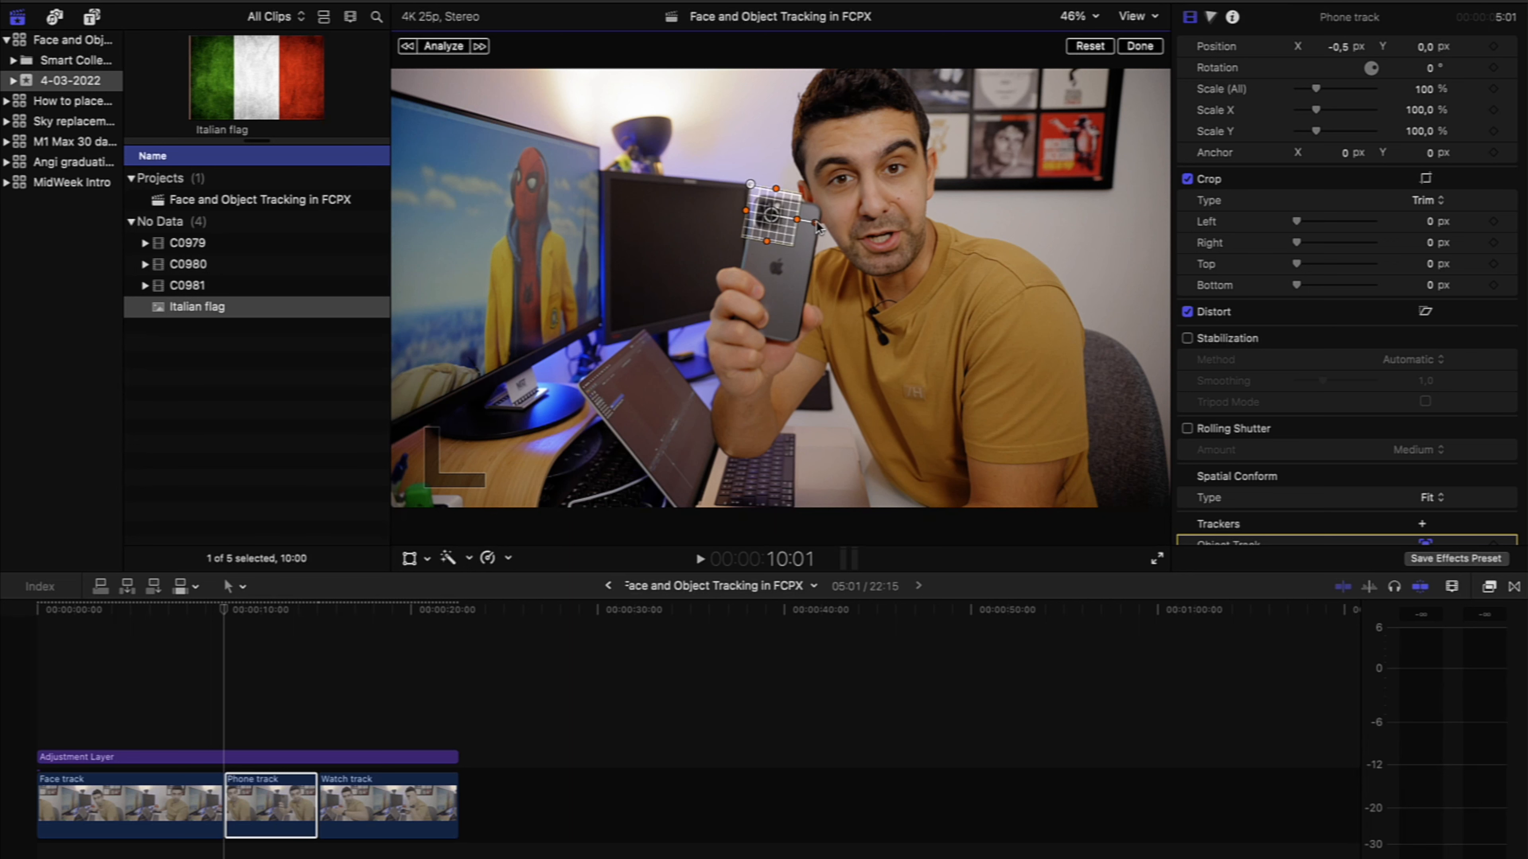
left_click(479, 46)
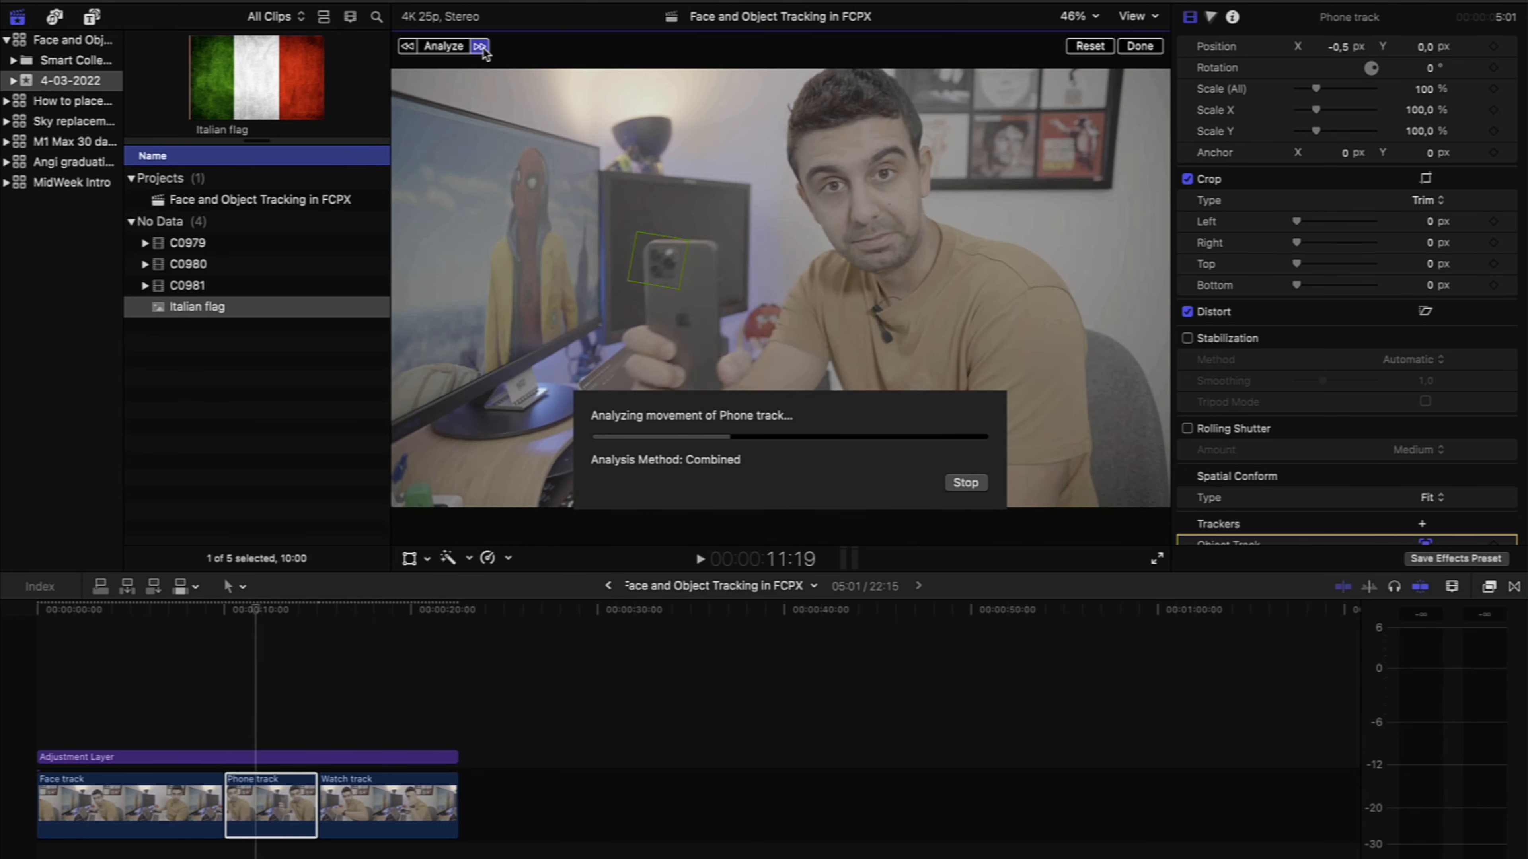
scroll(1239, 465, "up", 1)
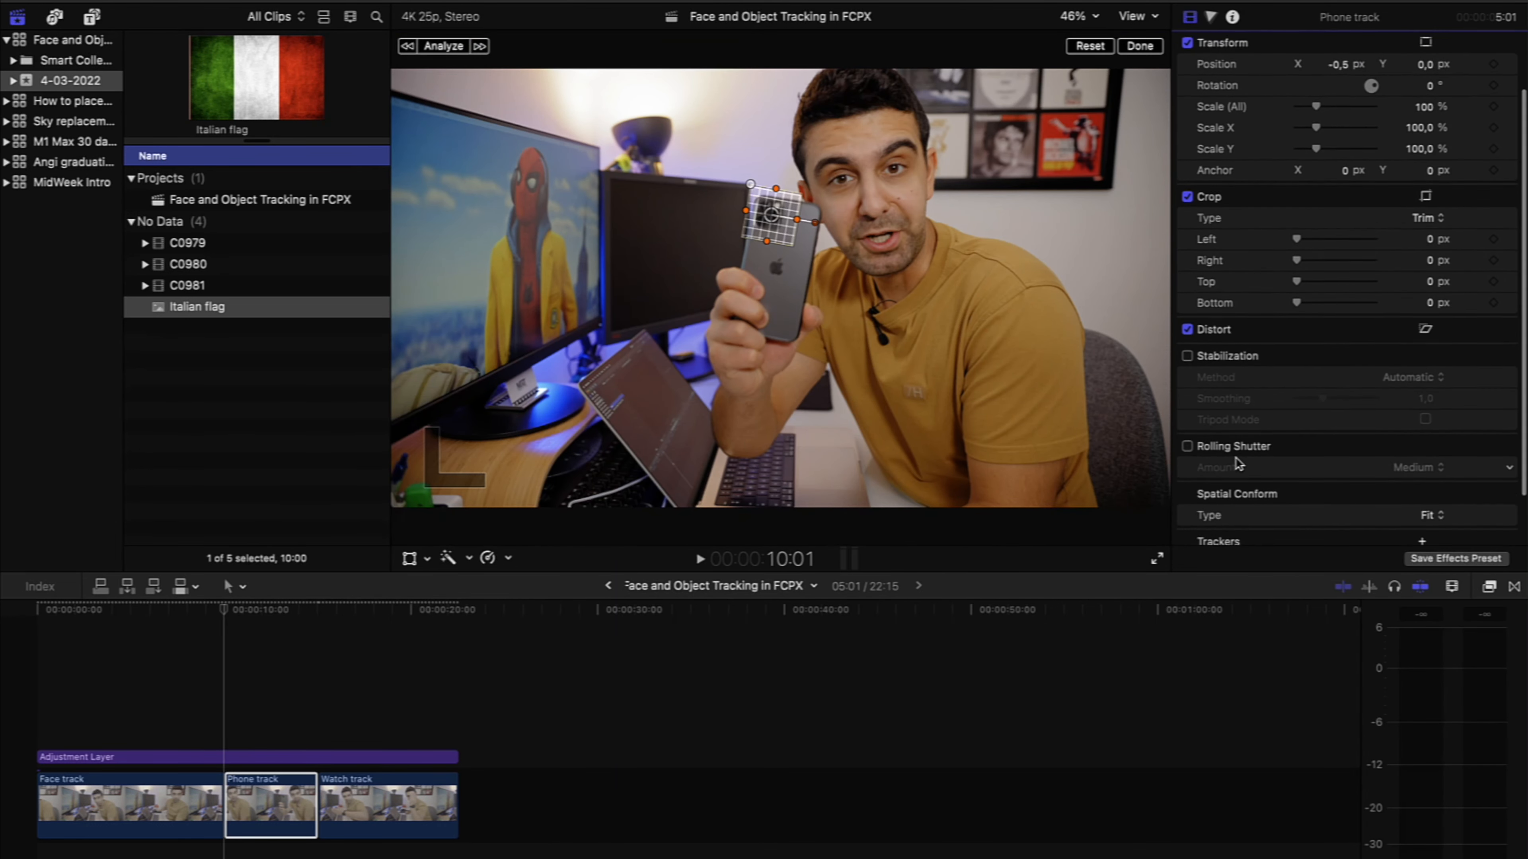
scroll(1239, 465, "down", 3)
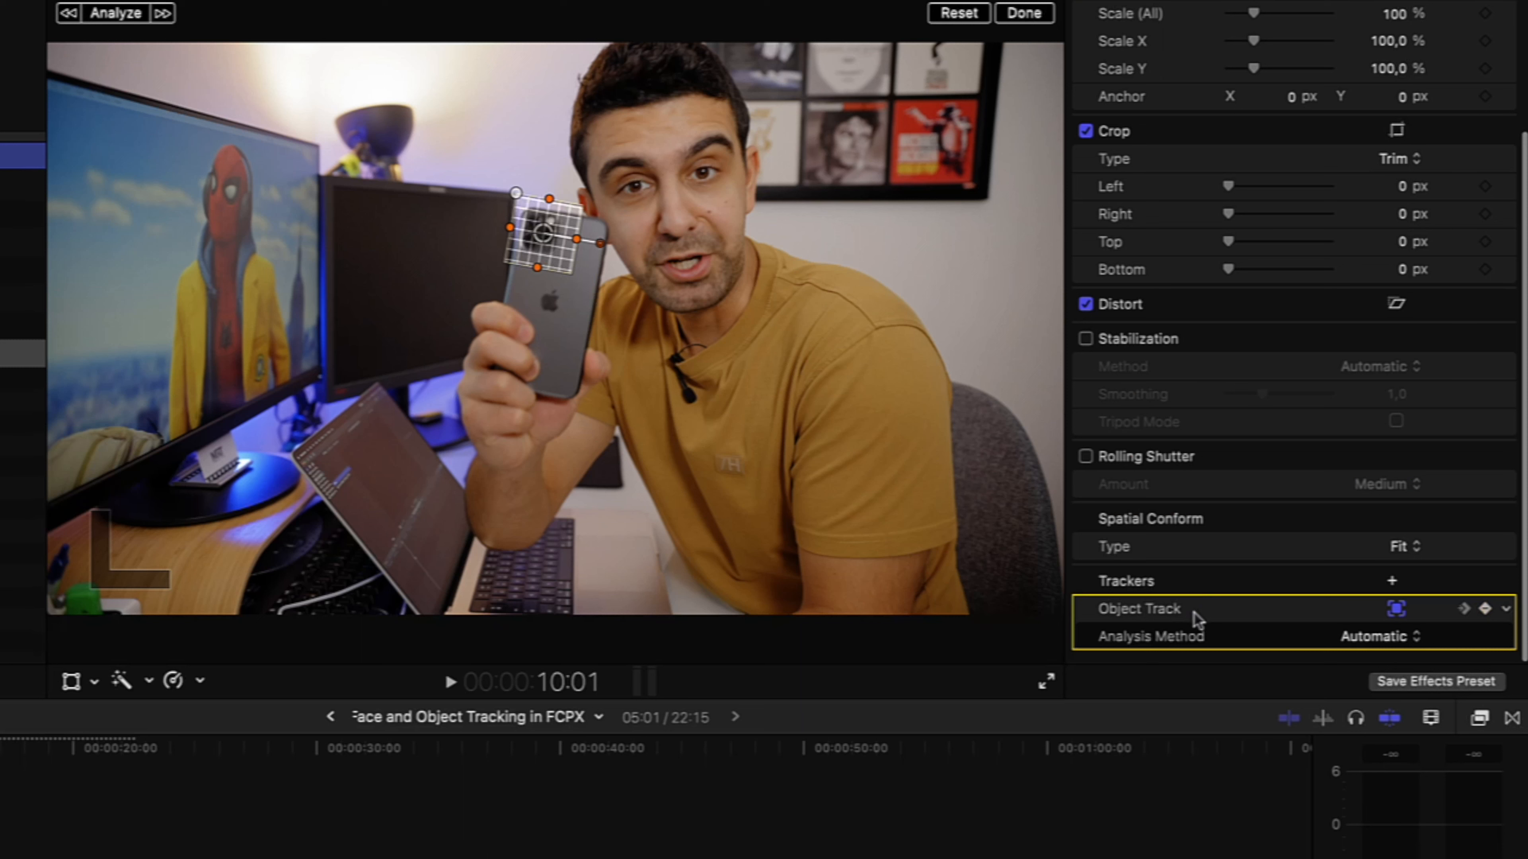